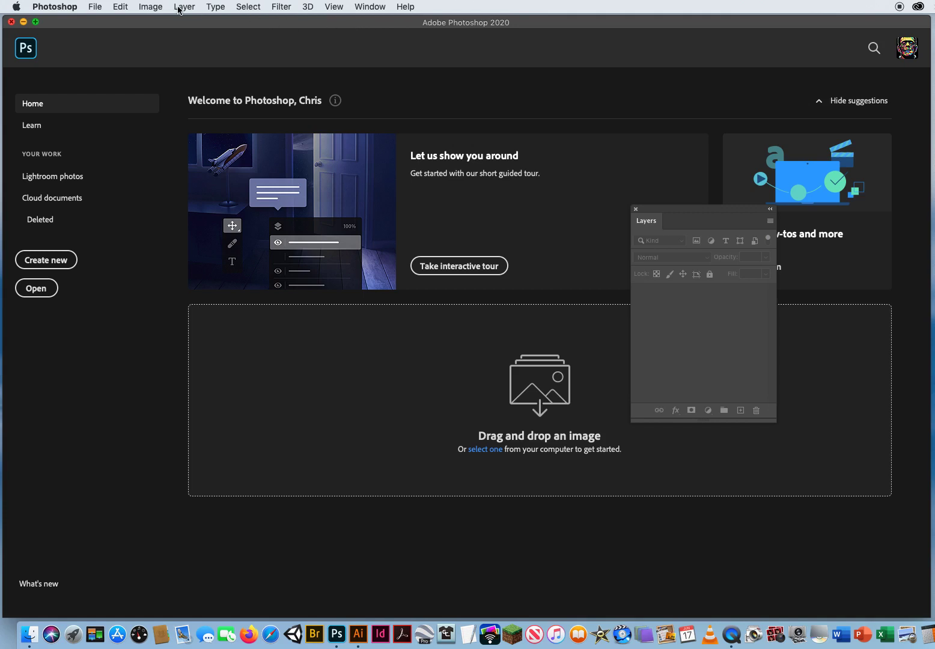
Step: Open 5 HealingWrinkles.jpg from the 9.5 Healing Brush Demo folder inside CH. 9 PS DEMOS
{"action": "left_click", "coordinate": [96, 7]}
{"action": "left_click", "coordinate": [106, 28]}
{"action": "left_click", "coordinate": [465, 51]}
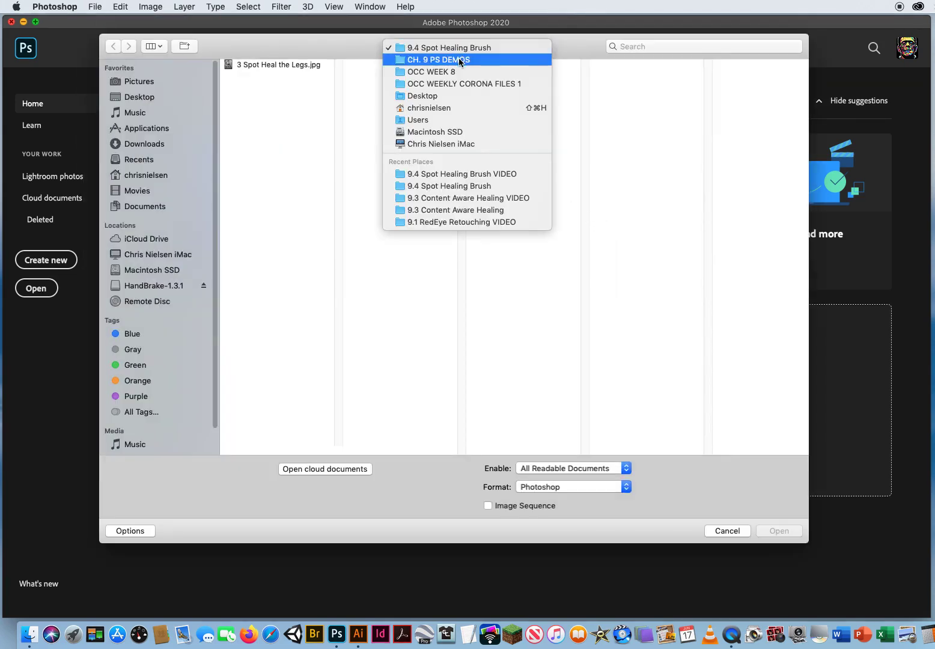
{"action": "left_click", "coordinate": [463, 62]}
{"action": "left_click", "coordinate": [622, 98]}
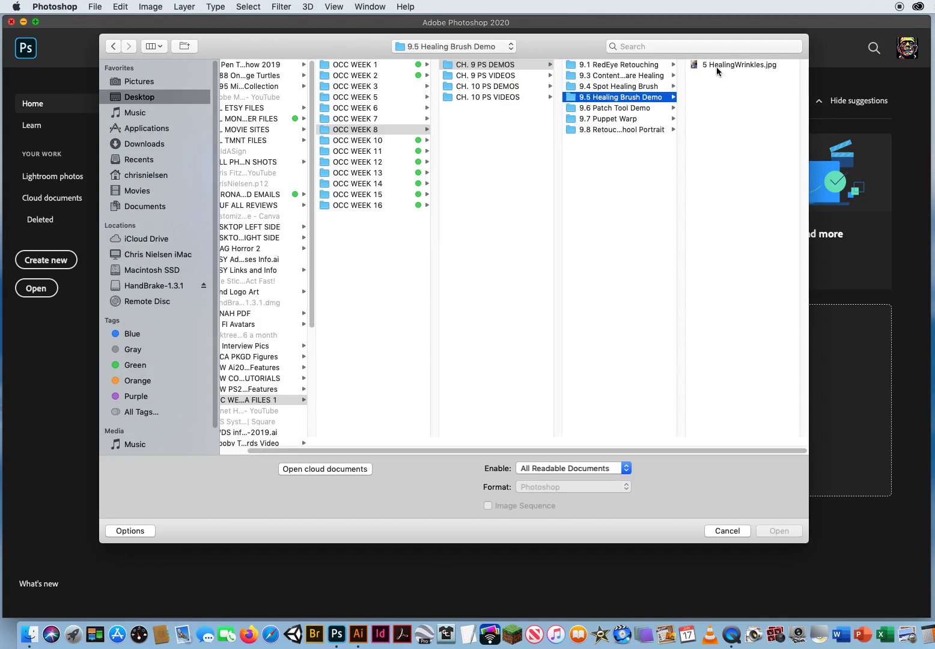
{"action": "left_click", "coordinate": [717, 66]}
{"action": "left_click", "coordinate": [774, 532]}
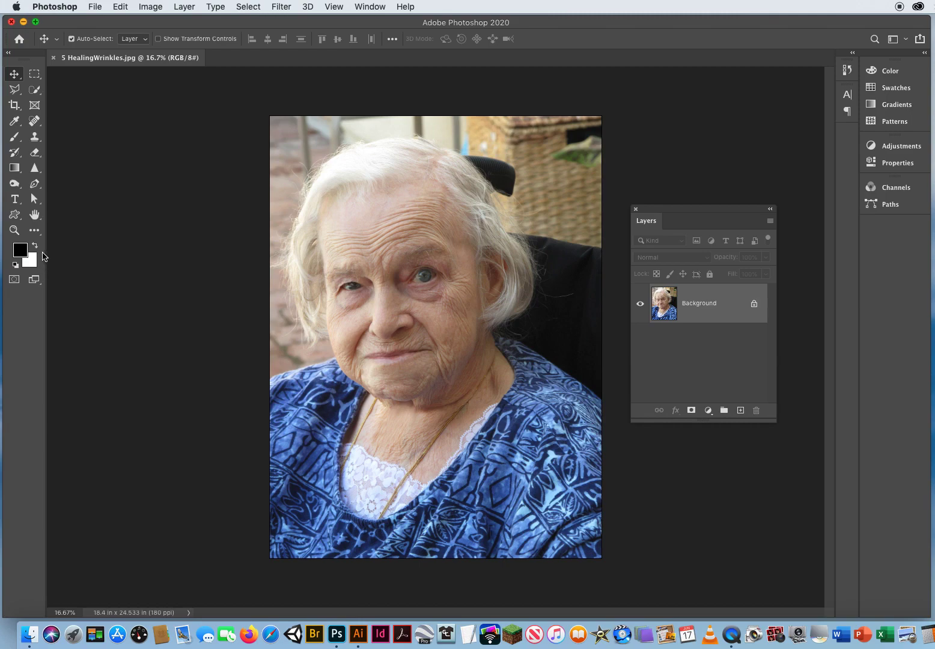
Step: Duplicate the Background layer of the portrait to retouch on a copy
{"action": "left_click", "coordinate": [15, 230]}
{"action": "left_click_drag", "start_coordinate": [399, 289], "coordinate": [445, 296]}
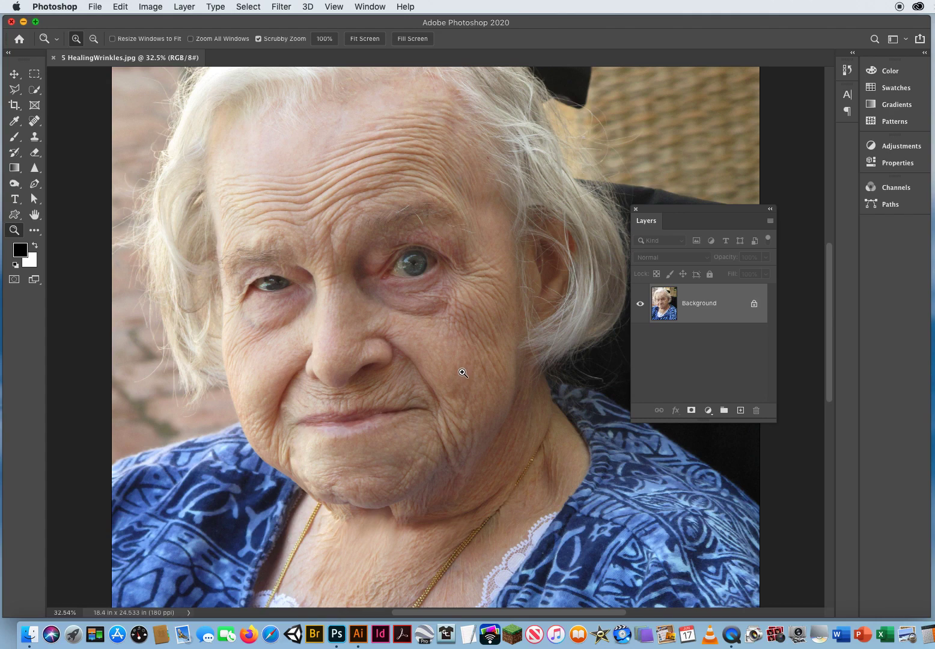
{"action": "key", "text": "super+j"}
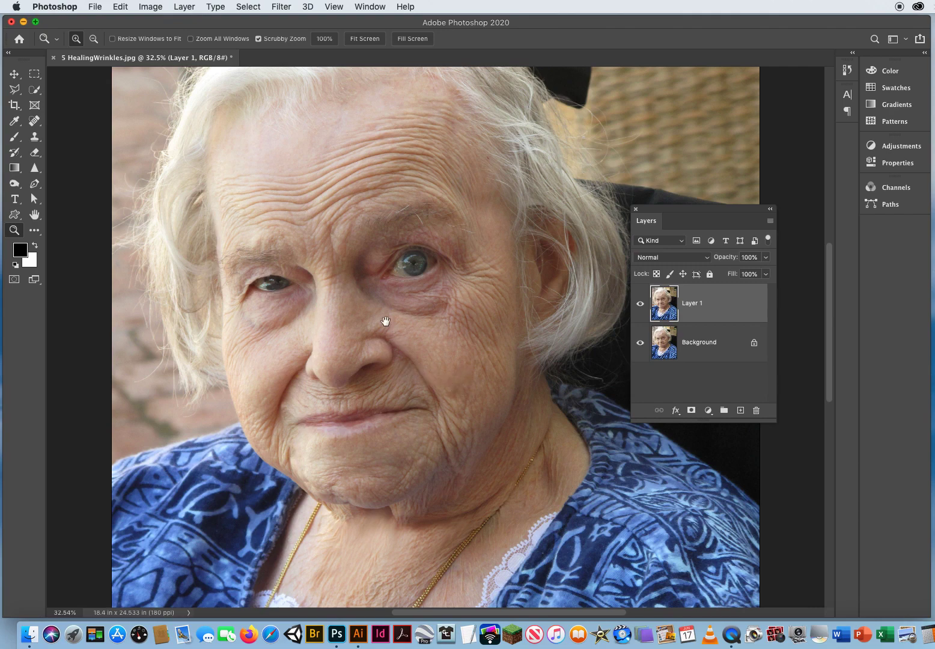
Step: With the Healing Brush Tool at size 66, sample smooth forehead skin and paint over the faint wrinkles on the forehead's left side
{"action": "left_click_drag", "start_coordinate": [386, 319], "coordinate": [379, 367]}
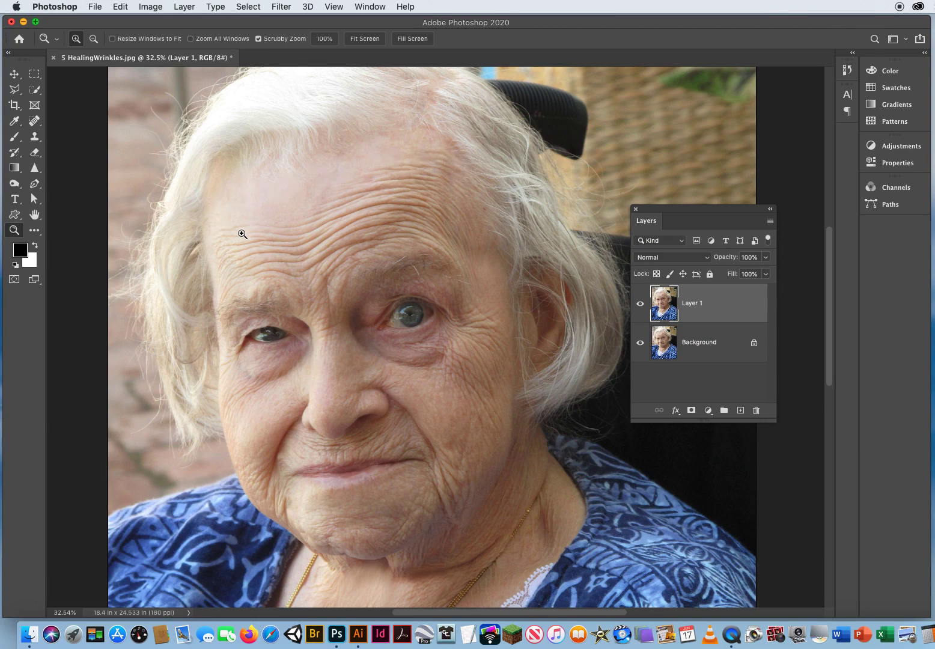
{"action": "left_click", "coordinate": [292, 242]}
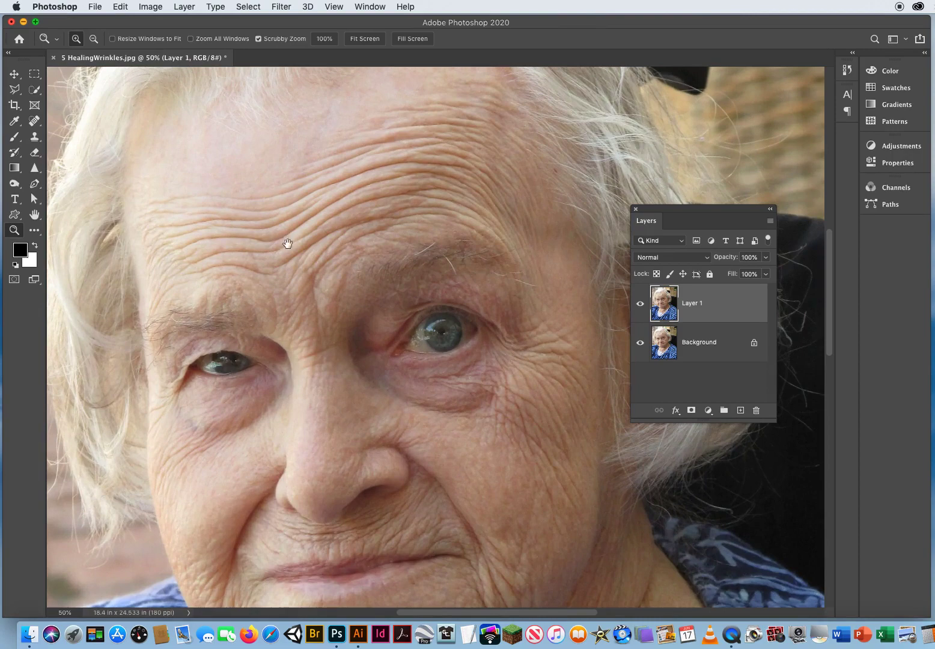
{"action": "left_click_drag", "start_coordinate": [287, 242], "coordinate": [317, 327]}
{"action": "left_click", "coordinate": [34, 122]}
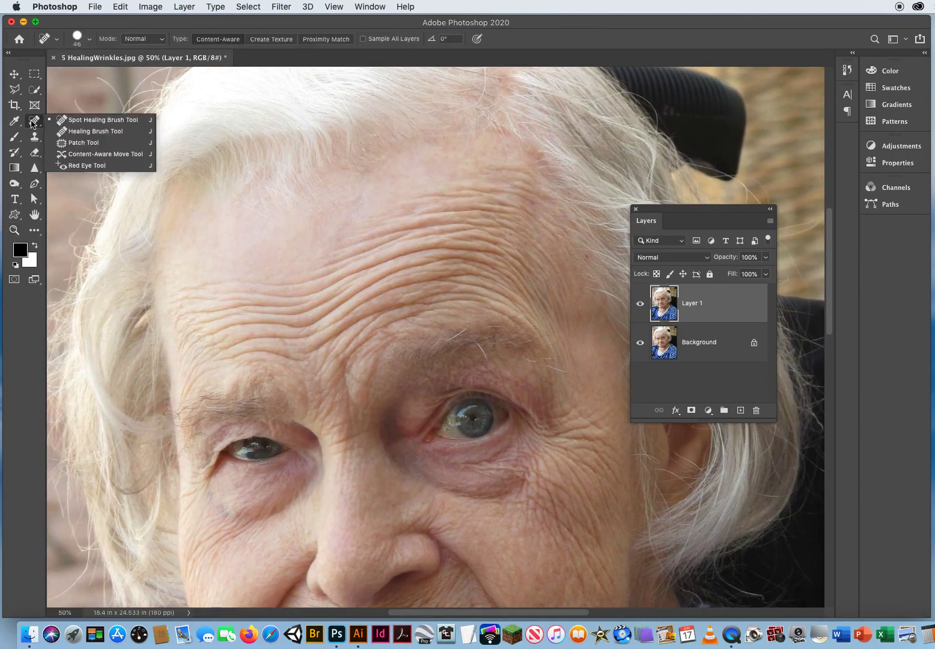
{"action": "left_click", "coordinate": [89, 131]}
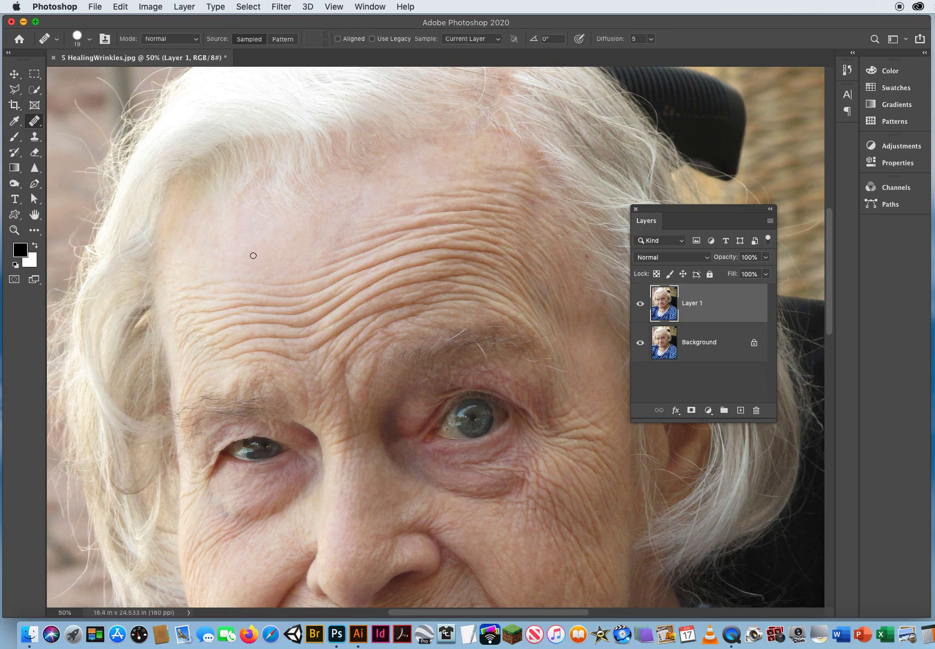
{"action": "left_click", "coordinate": [35, 120]}
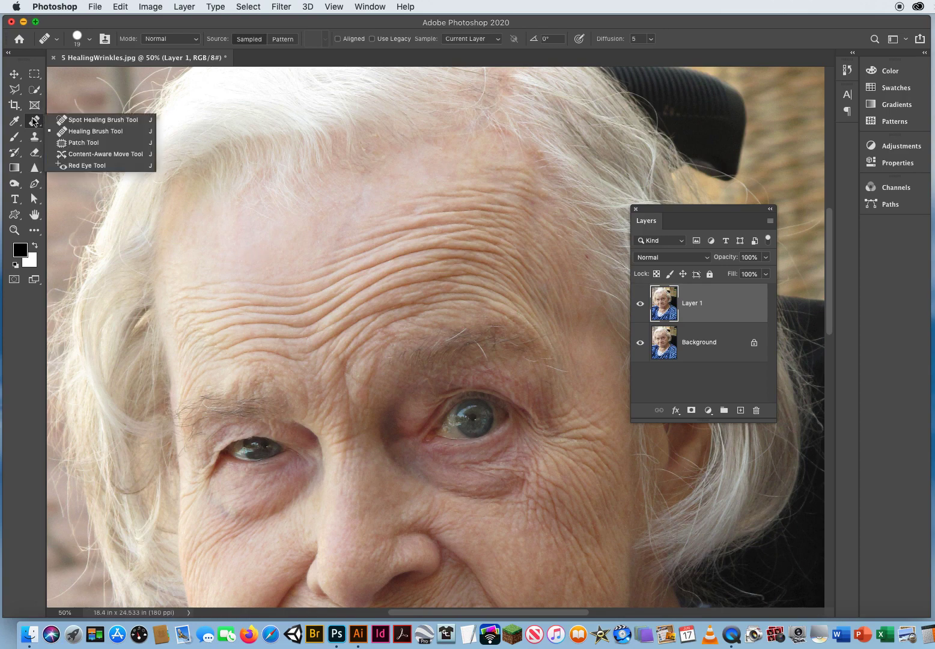
{"action": "left_click", "coordinate": [68, 132]}
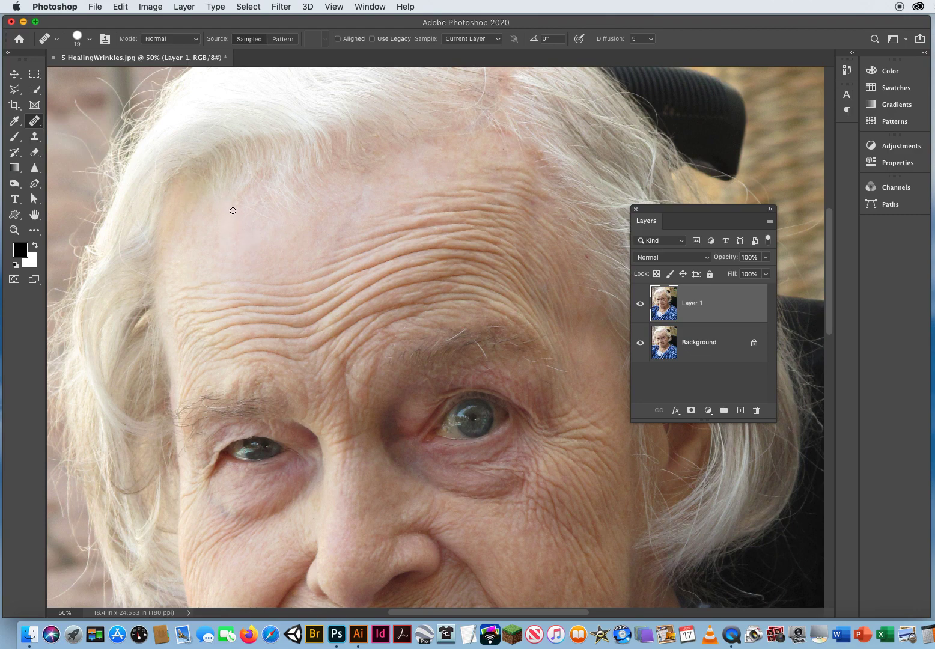
{"action": "mouse_move", "coordinate": [232, 210]}
{"action": "left_mouse_down"}
{"action": "mouse_move", "coordinate": [319, 204]}
{"action": "mouse_move", "coordinate": [240, 209]}
{"action": "left_mouse_up"}
{"action": "mouse_move", "coordinate": [196, 283]}
{"action": "left_mouse_down"}
{"action": "mouse_move", "coordinate": [272, 293]}
{"action": "mouse_move", "coordinate": [191, 297]}
{"action": "mouse_move", "coordinate": [177, 307]}
{"action": "mouse_move", "coordinate": [258, 292]}
{"action": "left_mouse_up"}
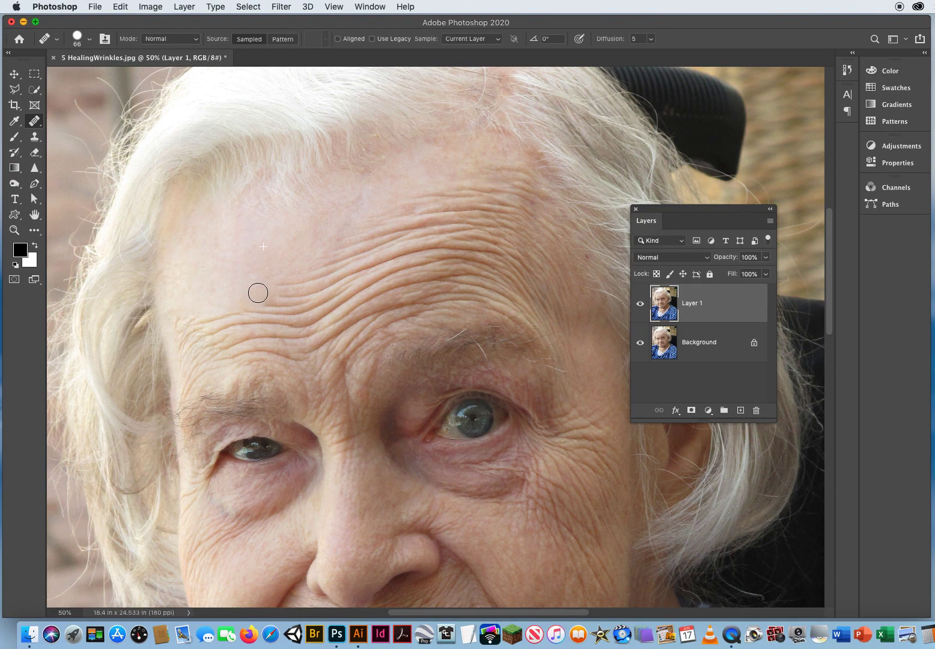
{"action": "left_click_drag", "start_coordinate": [258, 292], "coordinate": [259, 290]}
{"action": "left_click", "coordinate": [247, 341]}
{"action": "left_click", "coordinate": [256, 341]}
Step: Try covering the wrinkles above the right-hand eyebrow with the Clone Stamp, sampling smooth forehead skin, and undo the clone strokes
{"action": "left_click_drag", "start_coordinate": [34, 136], "coordinate": [76, 138]}
{"action": "left_click", "coordinate": [77, 138]}
{"action": "left_click_drag", "start_coordinate": [261, 248], "coordinate": [276, 246]}
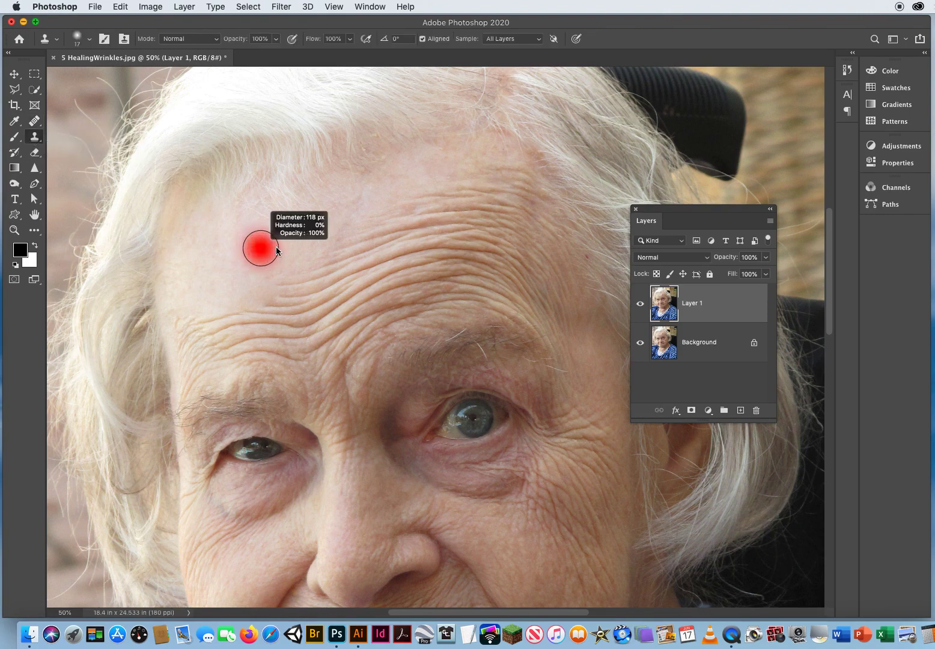
{"action": "left_click", "coordinate": [213, 253], "text": "alt"}
{"action": "left_click_drag", "start_coordinate": [482, 239], "coordinate": [521, 257]}
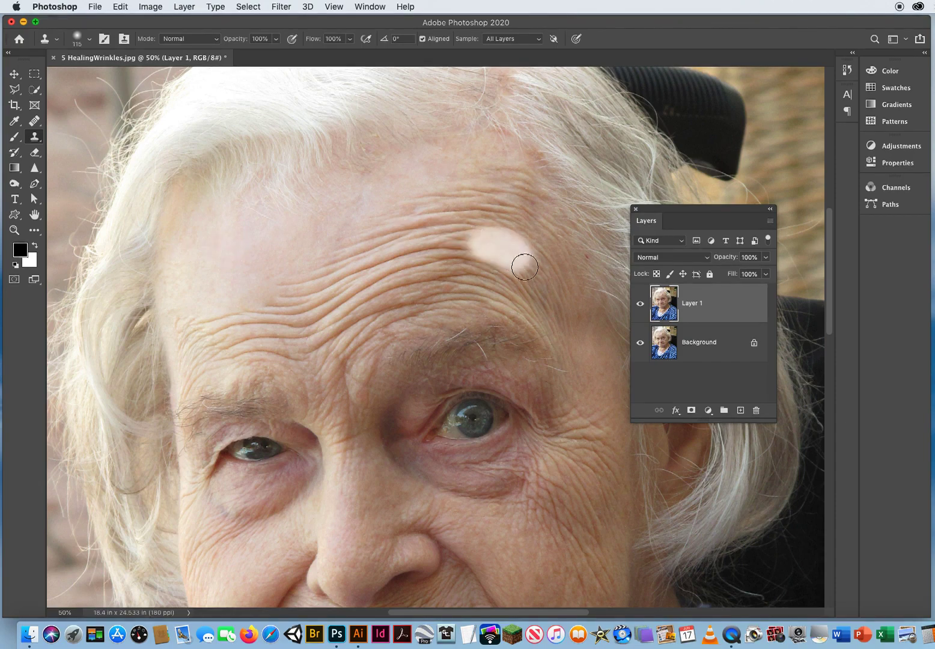
{"action": "left_click_drag", "start_coordinate": [330, 444], "coordinate": [331, 444]}
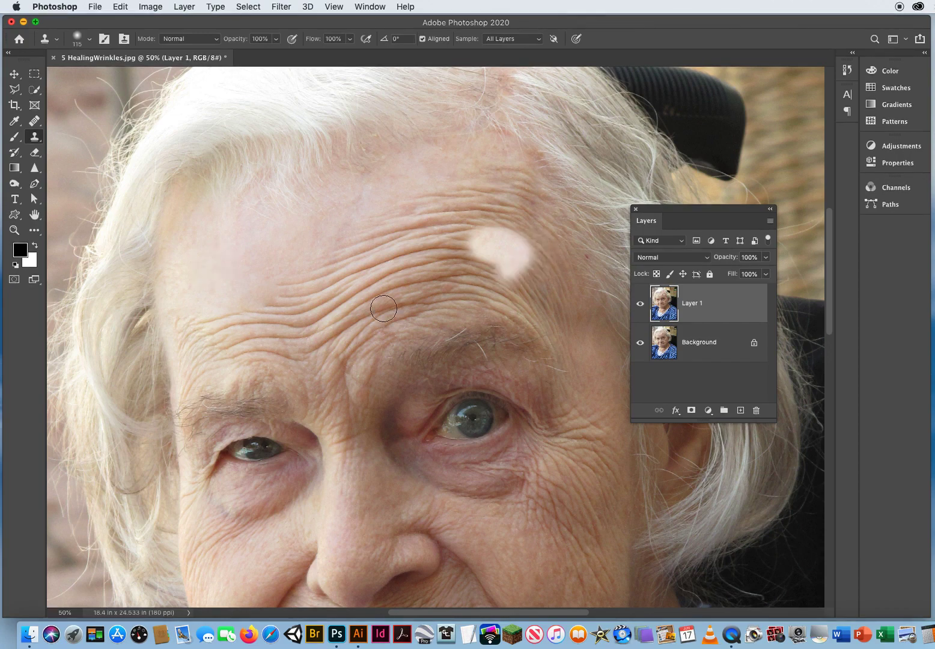
{"action": "left_click", "coordinate": [115, 8]}
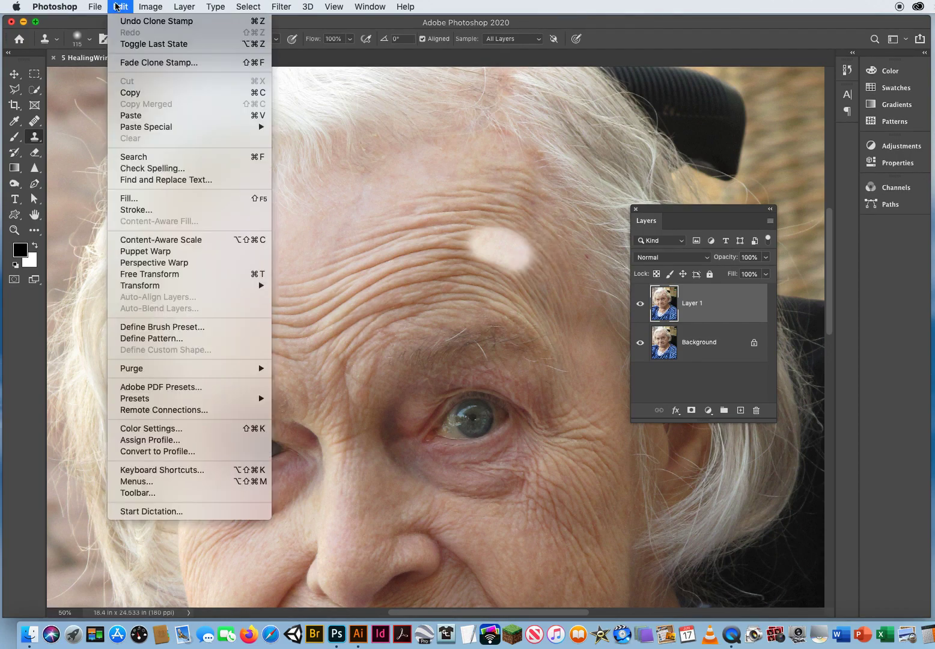
{"action": "left_click", "coordinate": [123, 17]}
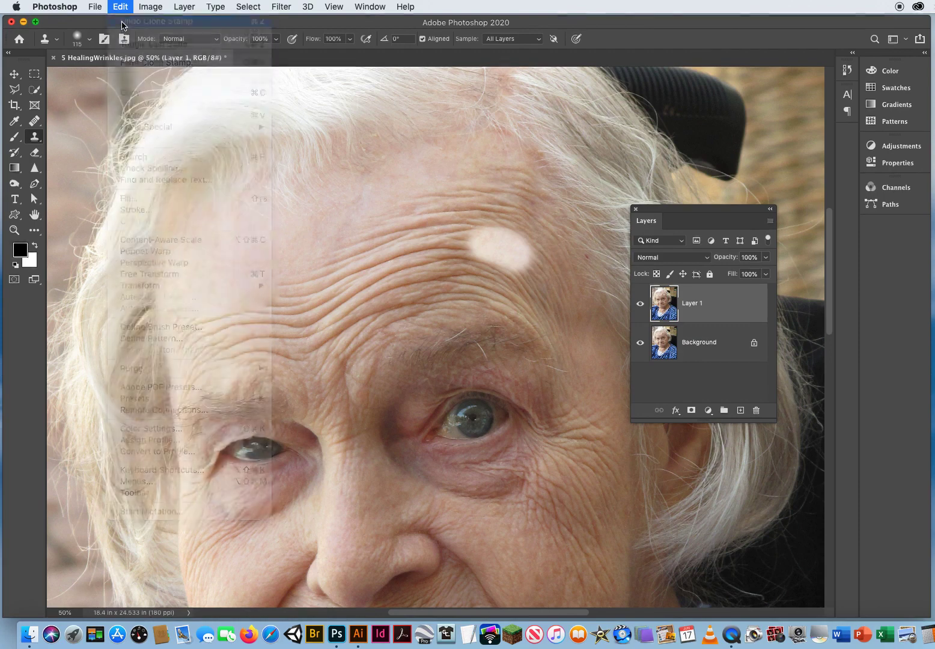
Step: With the Healing Brush Tool, sample smooth skin on the forehead's left side and heal the wrinkles across its upper middle
{"action": "left_click", "coordinate": [39, 123]}
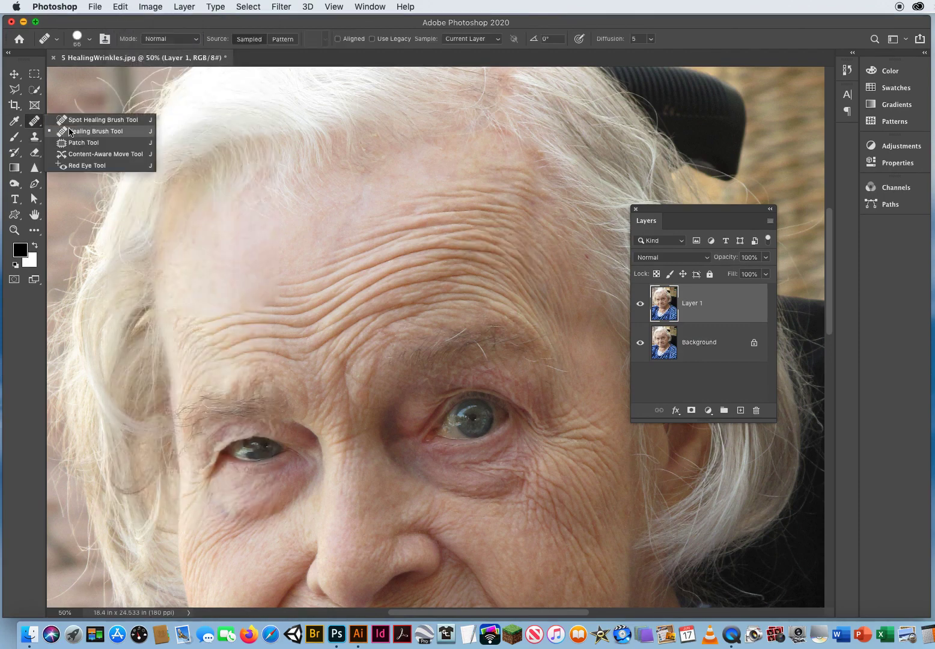
{"action": "left_click", "coordinate": [90, 131]}
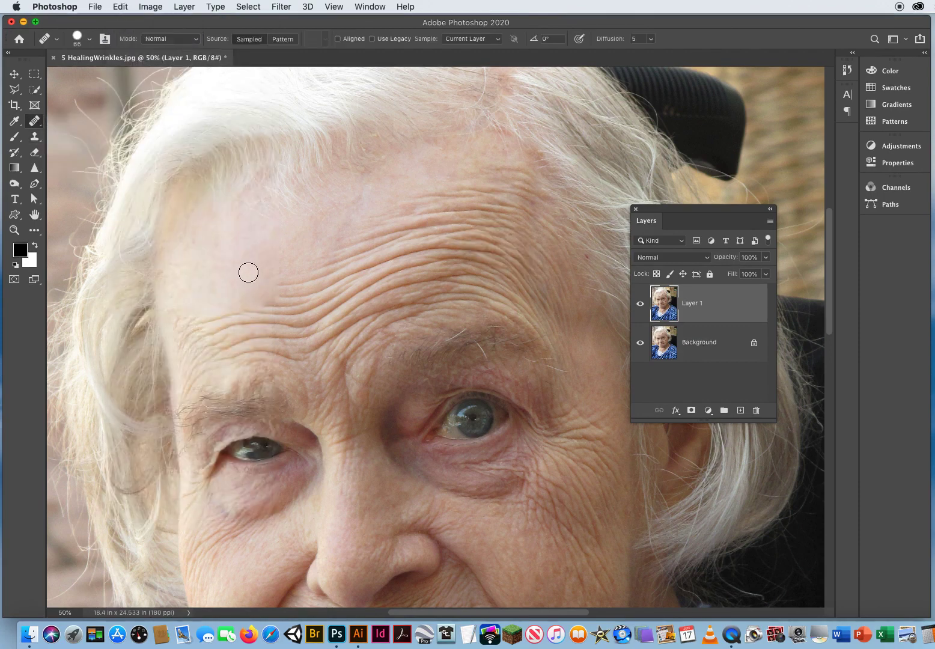
{"action": "left_click", "coordinate": [214, 259], "text": "alt"}
{"action": "mouse_move", "coordinate": [315, 224]}
{"action": "left_mouse_down"}
{"action": "mouse_move", "coordinate": [470, 201]}
{"action": "mouse_move", "coordinate": [362, 220]}
{"action": "mouse_move", "coordinate": [450, 217]}
{"action": "mouse_move", "coordinate": [382, 229]}
{"action": "mouse_move", "coordinate": [437, 227]}
{"action": "mouse_move", "coordinate": [412, 236]}
{"action": "left_mouse_up"}
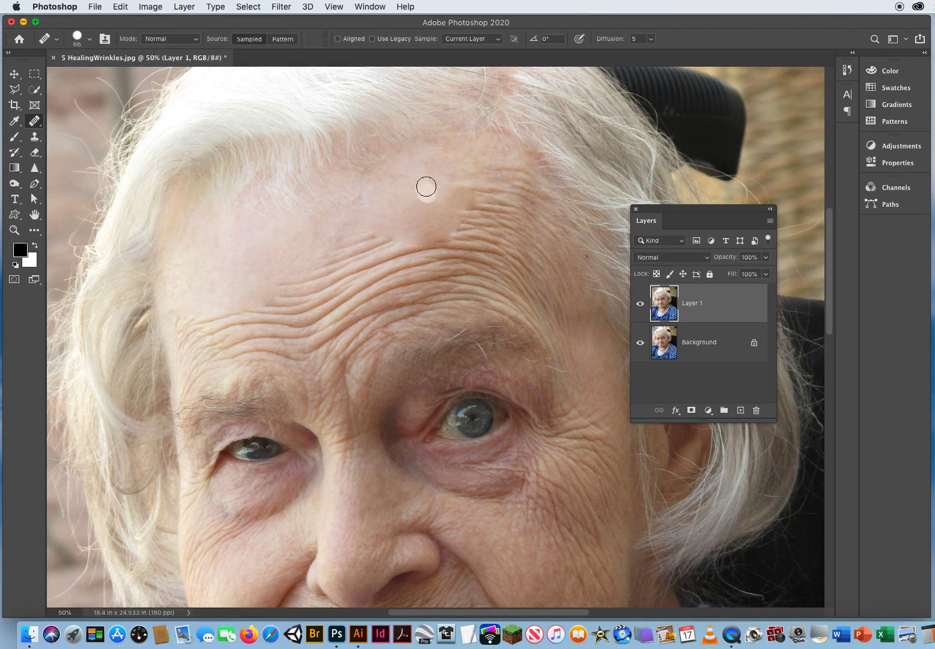
{"action": "left_click", "coordinate": [395, 262]}
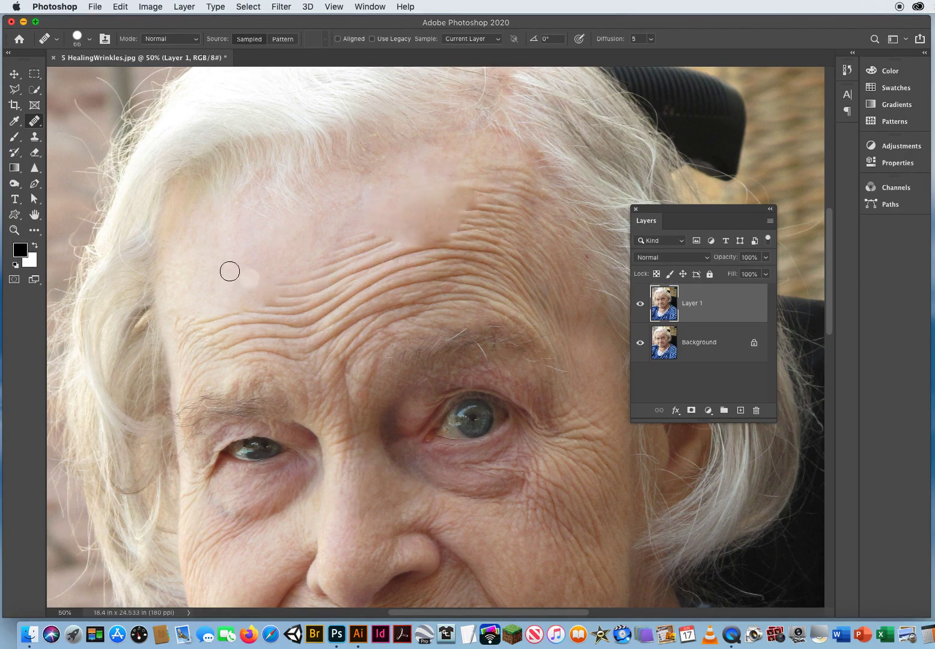
{"action": "left_click", "coordinate": [209, 248], "text": "alt"}
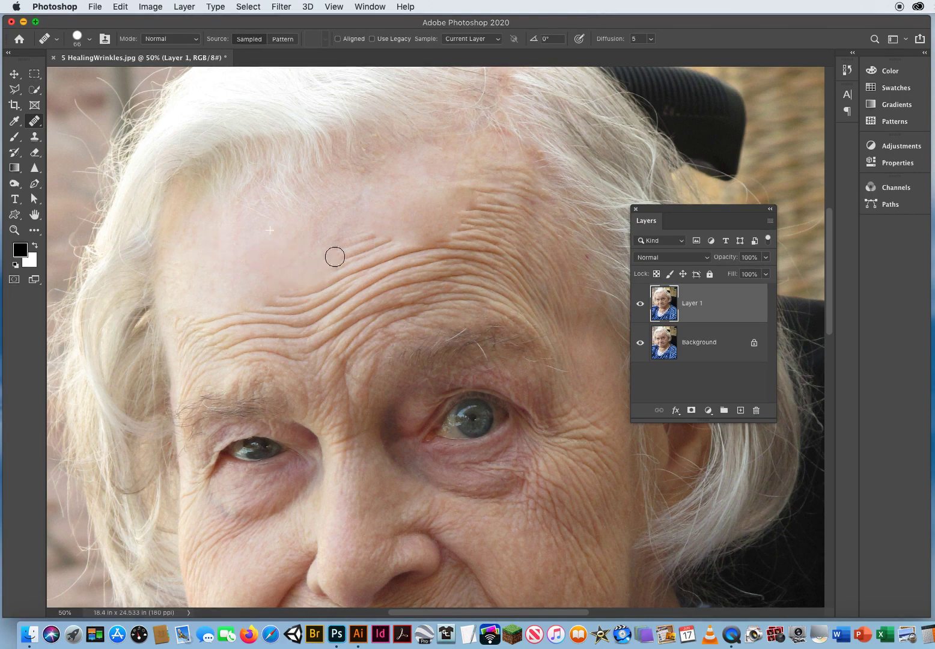
{"action": "left_click", "coordinate": [350, 283]}
{"action": "left_click", "coordinate": [310, 275]}
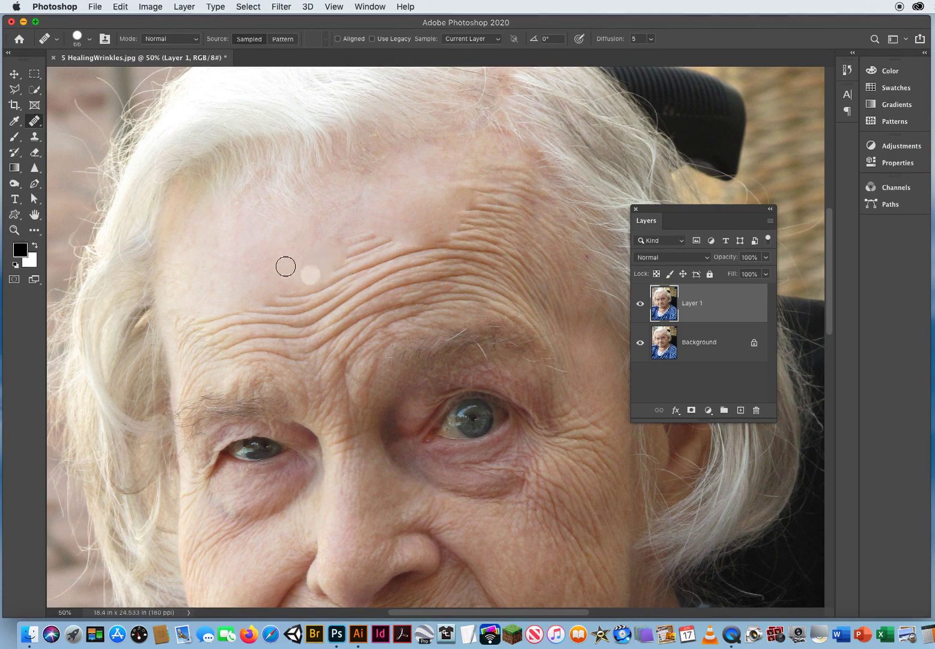
Step: Resample clear forehead skin and heal the remaining wrinkle ends across the middle of the forehead
{"action": "left_click", "coordinate": [202, 273], "text": "alt"}
{"action": "mouse_move", "coordinate": [297, 256]}
{"action": "left_mouse_down"}
{"action": "mouse_move", "coordinate": [374, 234]}
{"action": "mouse_move", "coordinate": [361, 253]}
{"action": "mouse_move", "coordinate": [405, 240]}
{"action": "mouse_move", "coordinate": [374, 240]}
{"action": "left_mouse_up"}
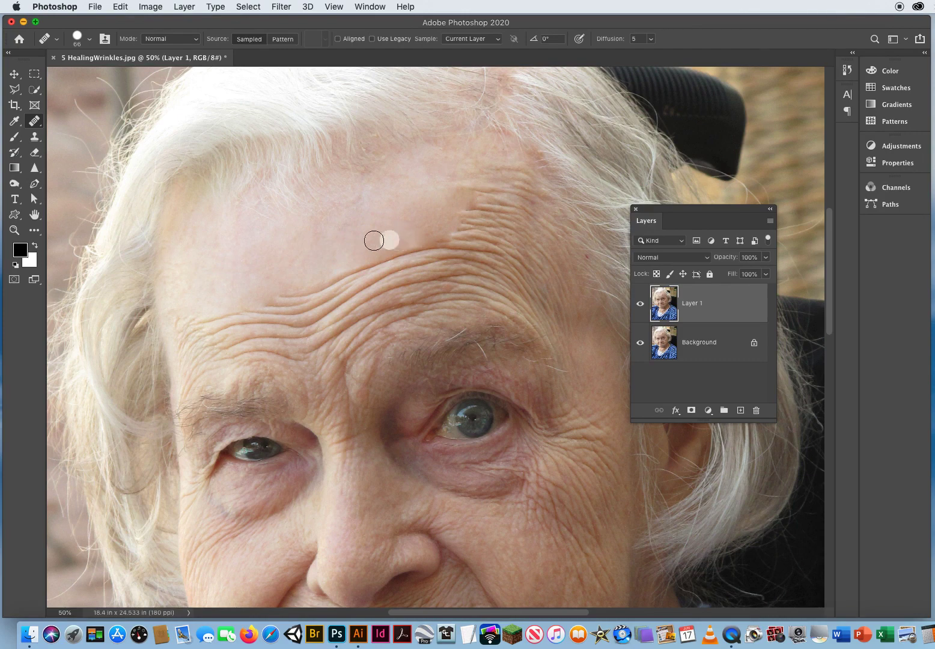
{"action": "left_click", "coordinate": [206, 263], "text": "alt"}
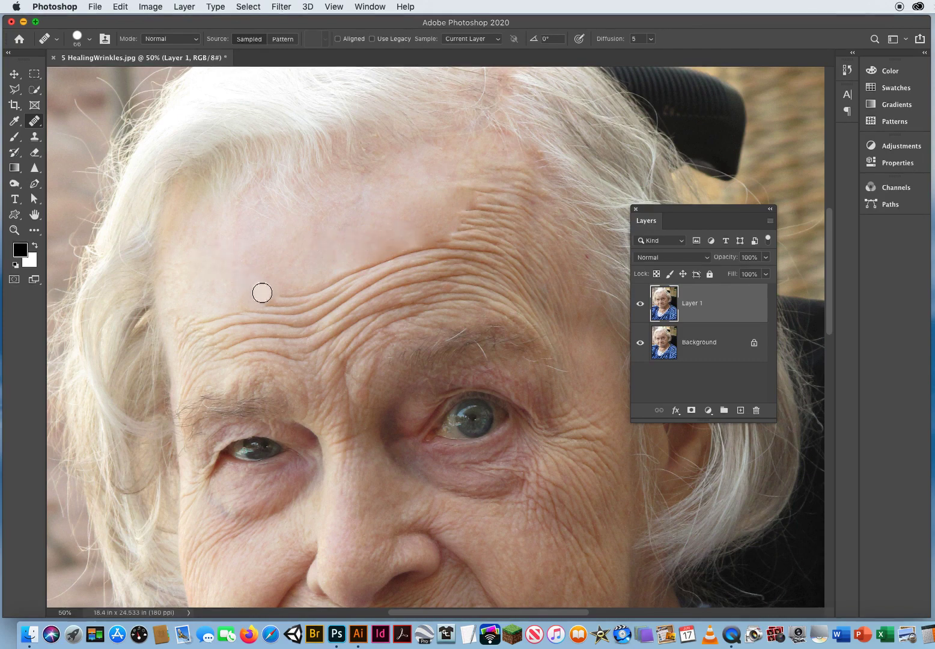
{"action": "mouse_move", "coordinate": [261, 292]}
{"action": "left_mouse_down"}
{"action": "mouse_move", "coordinate": [312, 278]}
{"action": "mouse_move", "coordinate": [301, 294]}
{"action": "mouse_move", "coordinate": [385, 257]}
{"action": "left_mouse_up"}
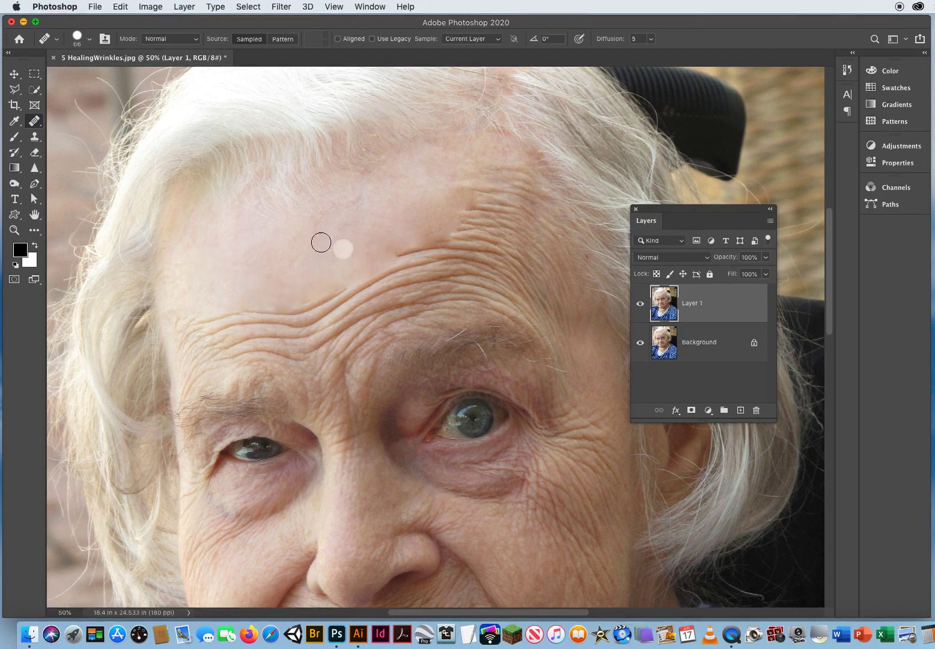
Step: Resample smooth skin at the forehead's left and heal the upper wrinkles toward the right hairline
{"action": "left_click", "coordinate": [219, 279], "text": "alt"}
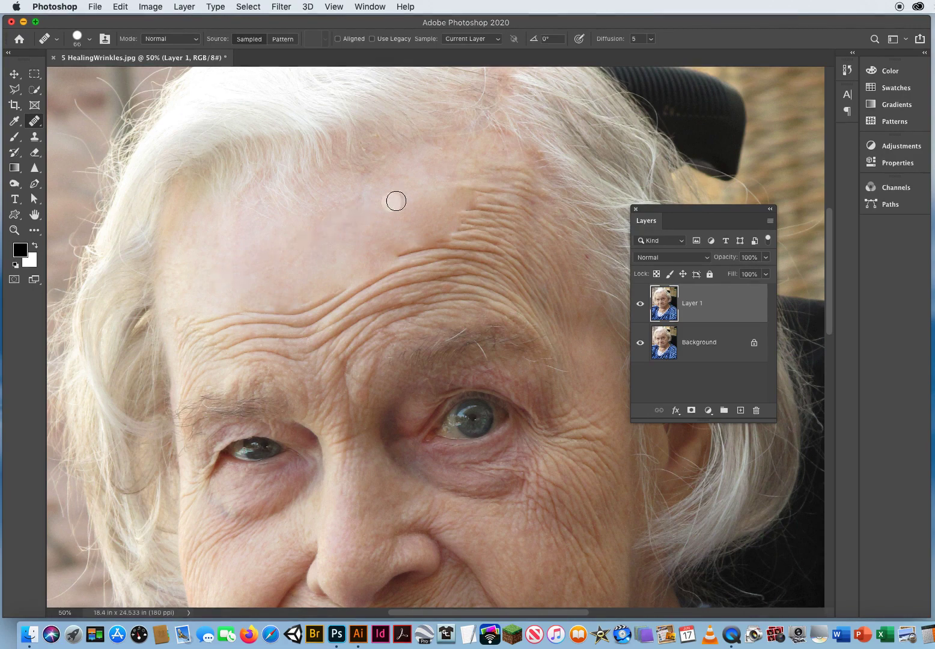
{"action": "left_click_drag", "start_coordinate": [426, 192], "coordinate": [464, 176]}
{"action": "left_click_drag", "start_coordinate": [456, 194], "coordinate": [501, 203]}
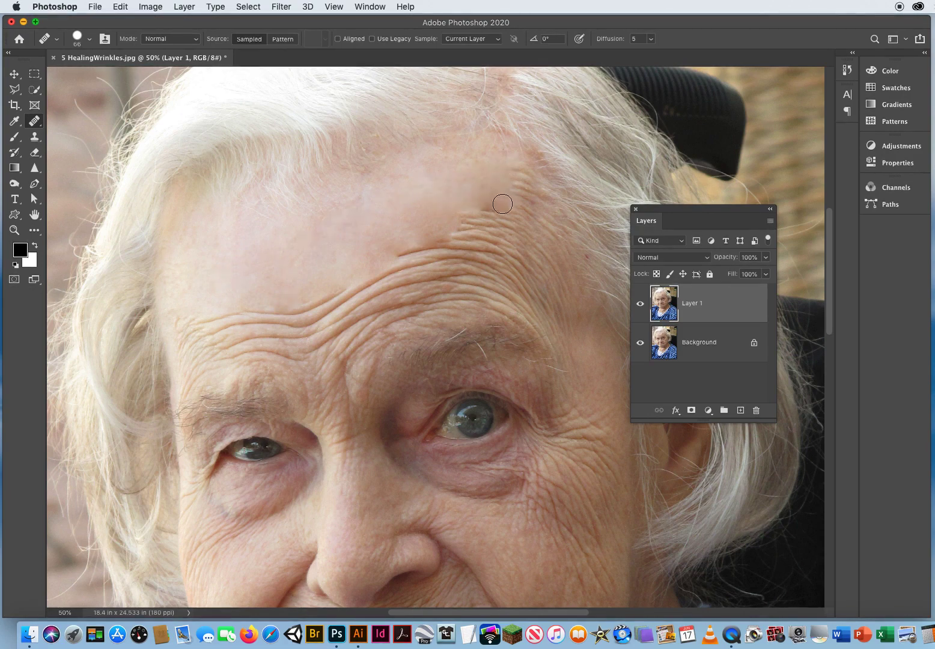
Step: Heal the diagonal band of wrinkles from mid-forehead up toward the right temple, resampling clear skin between strokes
{"action": "left_click", "coordinate": [210, 263], "text": "alt"}
{"action": "mouse_move", "coordinate": [328, 294]}
{"action": "left_mouse_down"}
{"action": "mouse_move", "coordinate": [411, 245]}
{"action": "mouse_move", "coordinate": [358, 281]}
{"action": "mouse_move", "coordinate": [446, 241]}
{"action": "mouse_move", "coordinate": [400, 280]}
{"action": "mouse_move", "coordinate": [438, 263]}
{"action": "mouse_move", "coordinate": [415, 258]}
{"action": "mouse_move", "coordinate": [496, 236]}
{"action": "mouse_move", "coordinate": [462, 215]}
{"action": "left_mouse_up"}
{"action": "left_click", "coordinate": [235, 262], "text": "alt"}
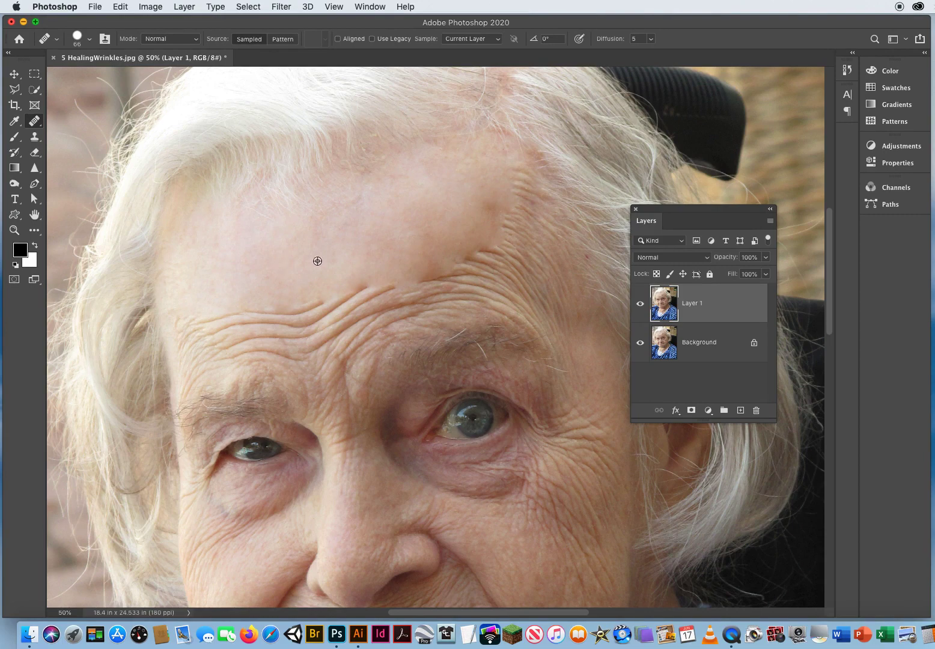
{"action": "mouse_move", "coordinate": [452, 238]}
{"action": "left_mouse_down"}
{"action": "mouse_move", "coordinate": [506, 208]}
{"action": "mouse_move", "coordinate": [504, 229]}
{"action": "mouse_move", "coordinate": [505, 198]}
{"action": "mouse_move", "coordinate": [520, 181]}
{"action": "mouse_move", "coordinate": [537, 194]}
{"action": "mouse_move", "coordinate": [537, 232]}
{"action": "mouse_move", "coordinate": [497, 228]}
{"action": "mouse_move", "coordinate": [476, 238]}
{"action": "left_mouse_up"}
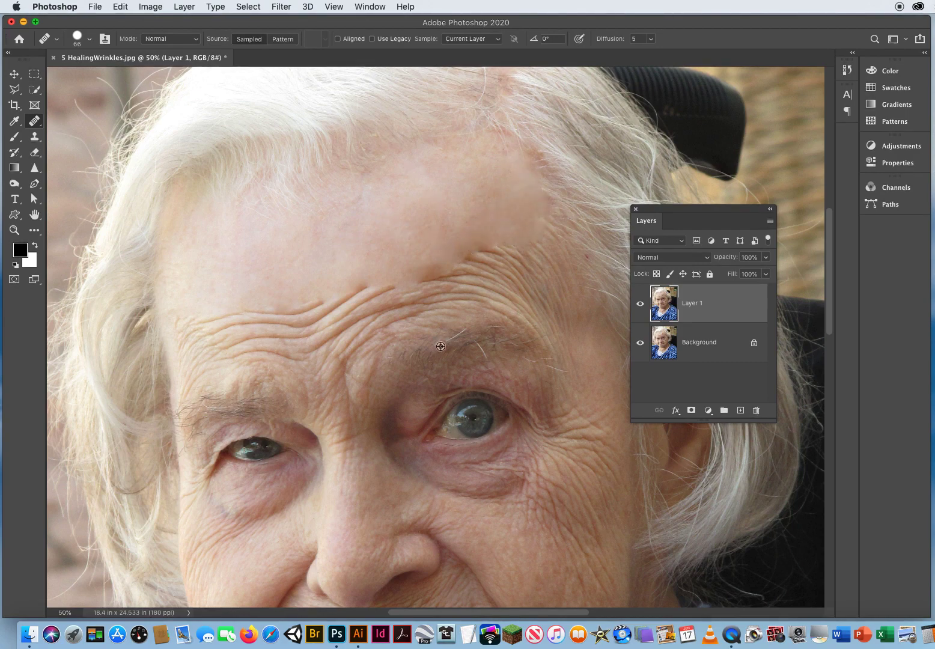
Step: Try healing the middle of the forehead from a sample of the right-hand eye's pupil, and undo the strokes
{"action": "left_click", "coordinate": [471, 409], "text": "alt"}
{"action": "left_click_drag", "start_coordinate": [407, 240], "coordinate": [397, 243]}
{"action": "left_click_drag", "start_coordinate": [400, 241], "coordinate": [409, 243]}
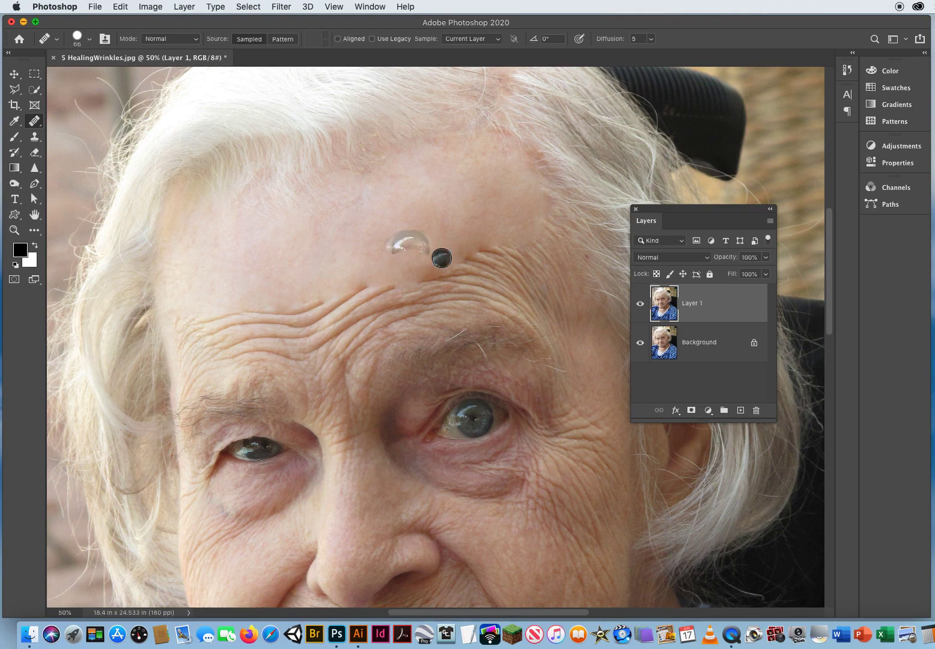
{"action": "left_click", "coordinate": [120, 6]}
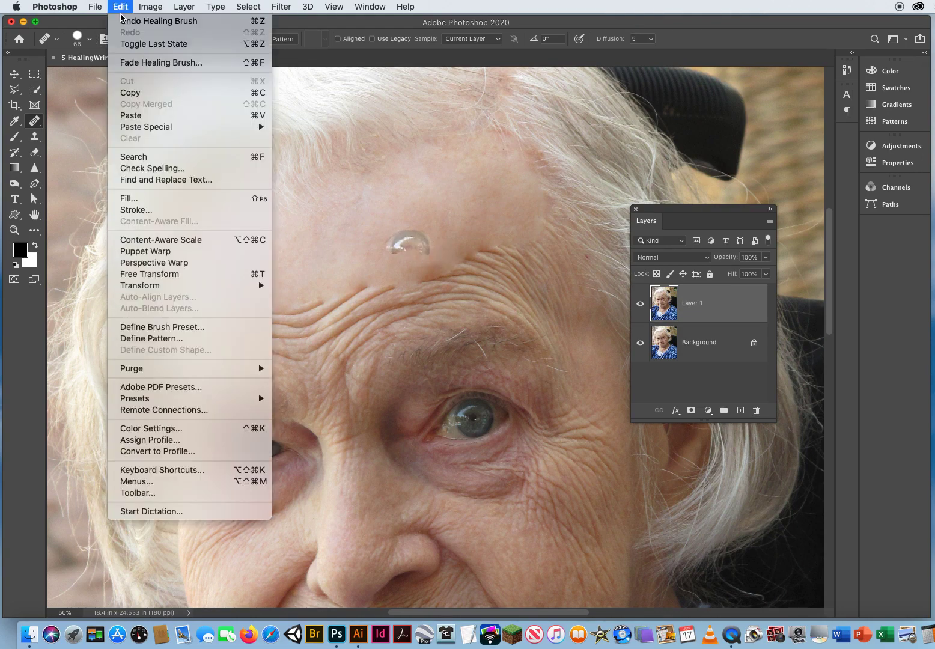
{"action": "left_click", "coordinate": [121, 20]}
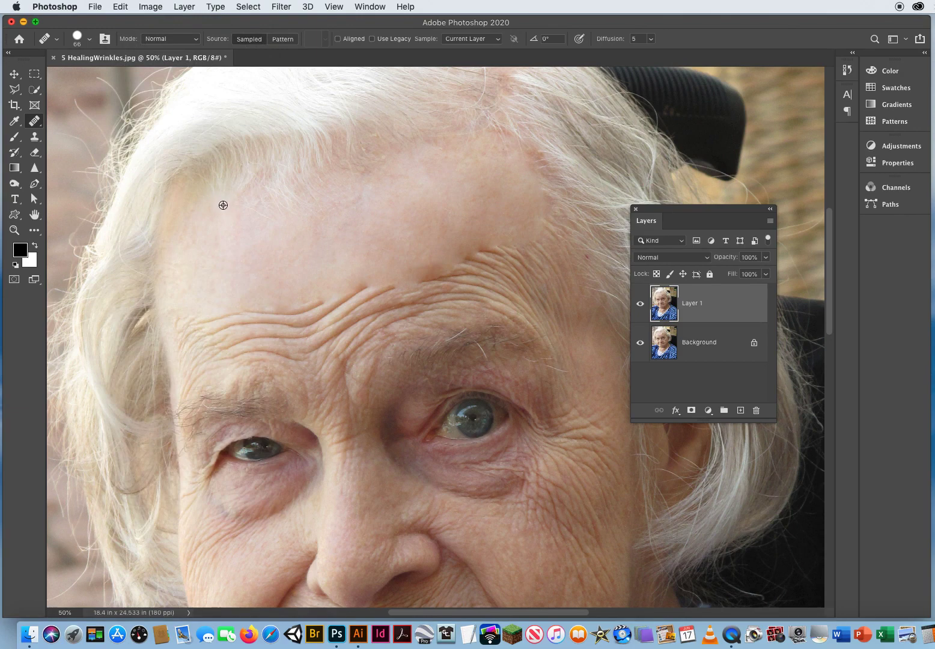
Step: Try a Healing Brush stroke over the wrinkle ends at the center of the forehead, and undo it
{"action": "mouse_move", "coordinate": [353, 285]}
{"action": "left_mouse_down"}
{"action": "mouse_move", "coordinate": [354, 313]}
{"action": "mouse_move", "coordinate": [368, 277]}
{"action": "mouse_move", "coordinate": [334, 263]}
{"action": "mouse_move", "coordinate": [374, 287]}
{"action": "left_mouse_up"}
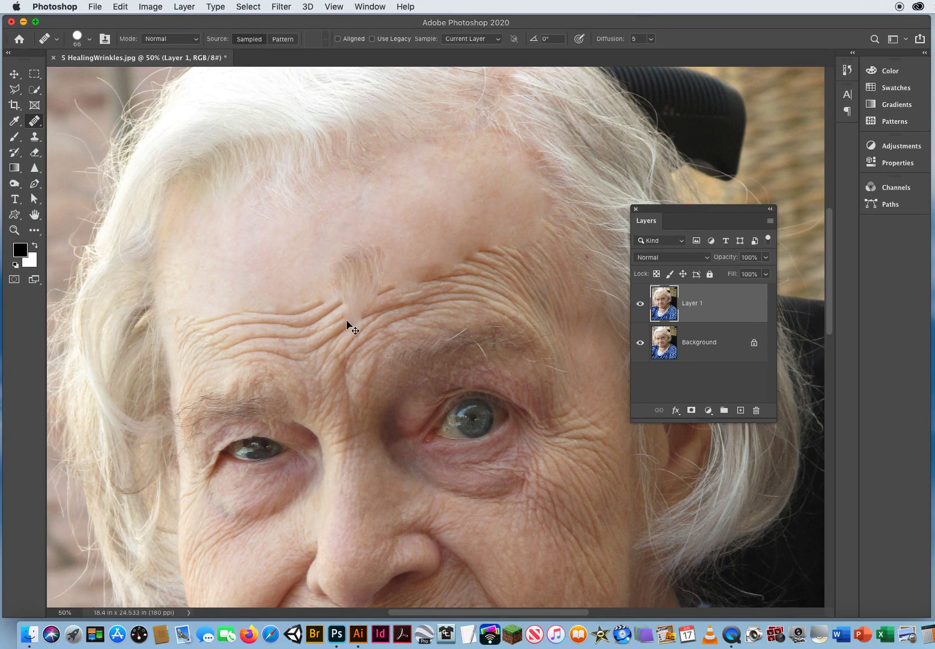
{"action": "left_click", "coordinate": [121, 7]}
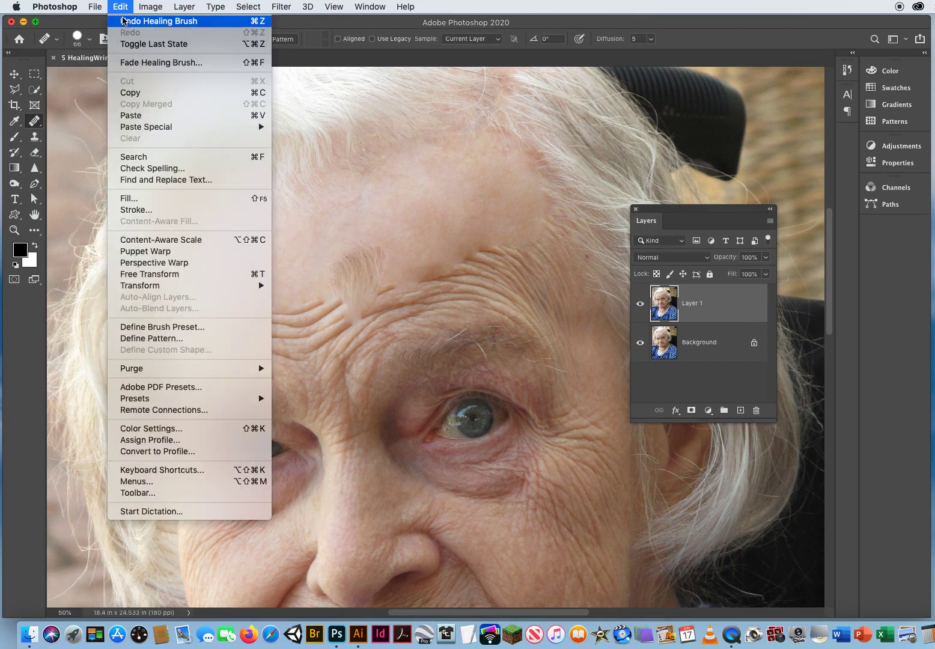
{"action": "left_click", "coordinate": [124, 21]}
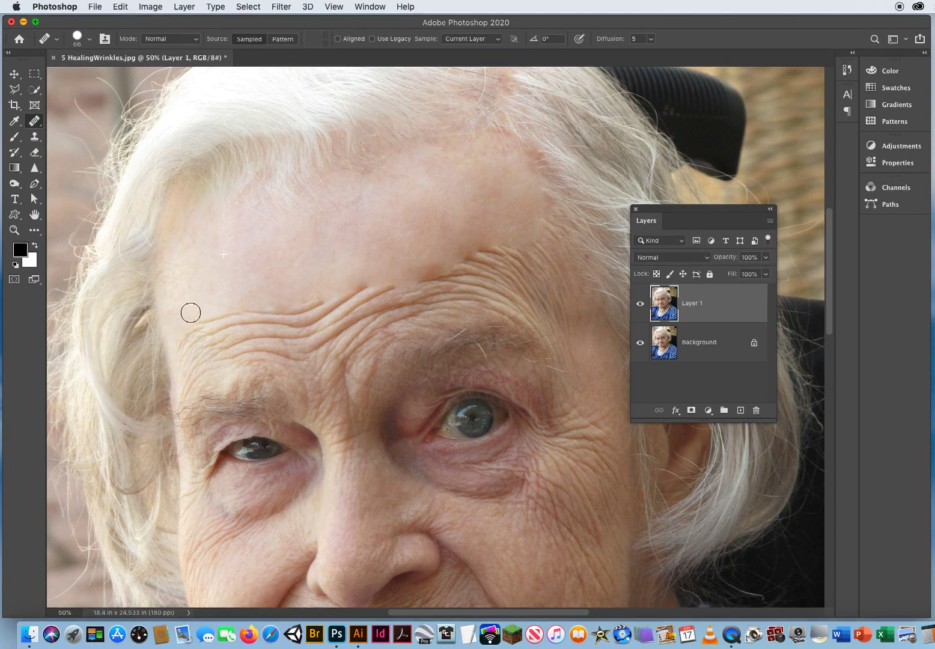
Step: Heal the wrinkles above the left-hand eyebrow and across mid-forehead toward the right, using smooth forehead skin as the source
{"action": "mouse_move", "coordinate": [189, 310]}
{"action": "left_mouse_down"}
{"action": "mouse_move", "coordinate": [189, 346]}
{"action": "mouse_move", "coordinate": [326, 304]}
{"action": "left_mouse_up"}
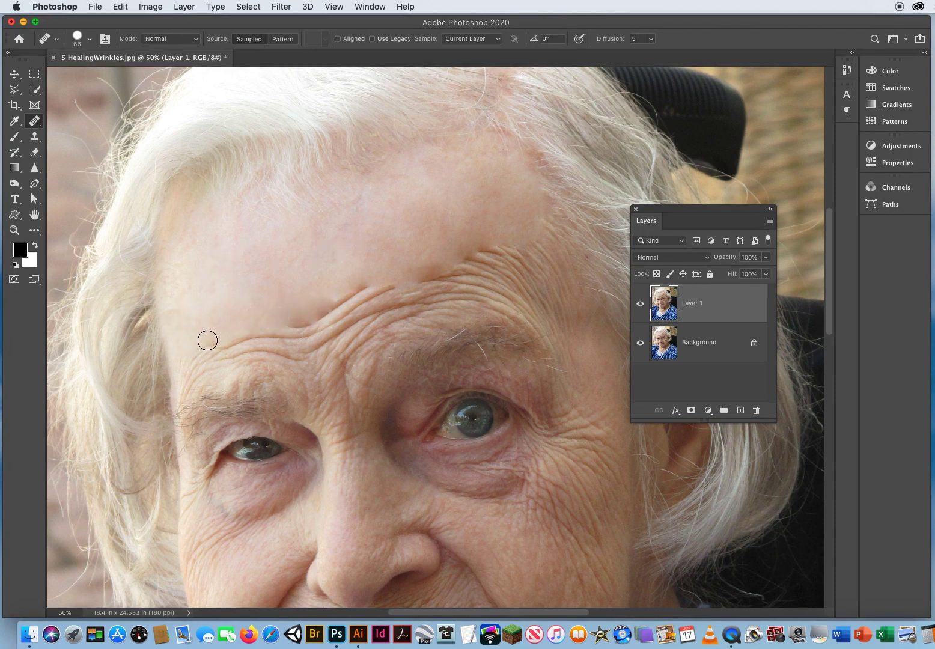
{"action": "mouse_move", "coordinate": [207, 340]}
{"action": "left_mouse_down"}
{"action": "mouse_move", "coordinate": [186, 389]}
{"action": "mouse_move", "coordinate": [220, 337]}
{"action": "mouse_move", "coordinate": [322, 307]}
{"action": "left_mouse_up"}
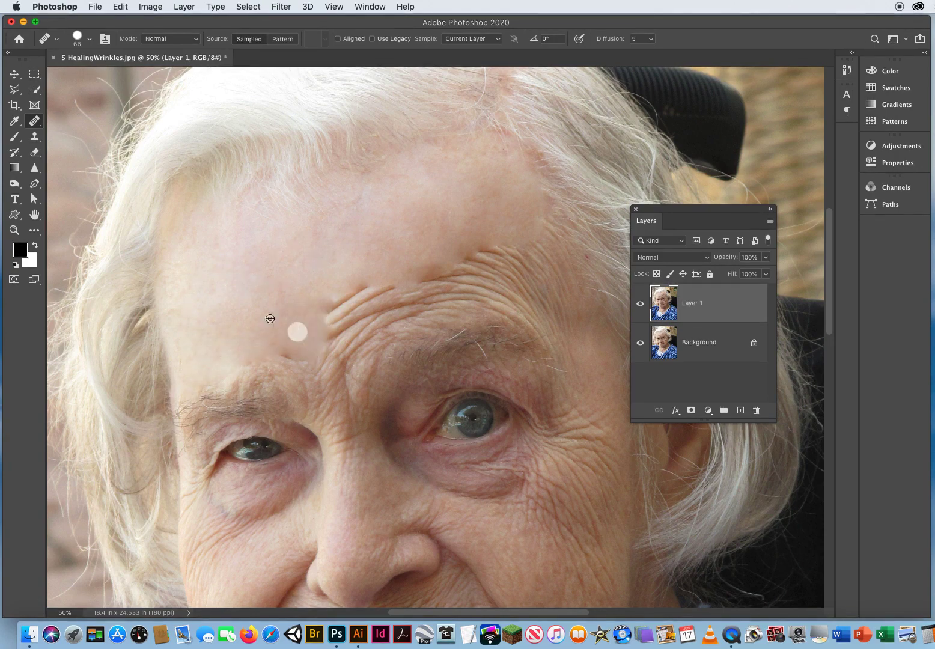
{"action": "left_click", "coordinate": [211, 290], "text": "alt"}
{"action": "mouse_move", "coordinate": [303, 352]}
{"action": "left_mouse_down"}
{"action": "mouse_move", "coordinate": [342, 315]}
{"action": "mouse_move", "coordinate": [331, 328]}
{"action": "mouse_move", "coordinate": [324, 320]}
{"action": "mouse_move", "coordinate": [342, 300]}
{"action": "mouse_move", "coordinate": [375, 279]}
{"action": "mouse_move", "coordinate": [394, 295]}
{"action": "mouse_move", "coordinate": [337, 345]}
{"action": "mouse_move", "coordinate": [376, 317]}
{"action": "mouse_move", "coordinate": [391, 282]}
{"action": "mouse_move", "coordinate": [432, 332]}
{"action": "mouse_move", "coordinate": [250, 311]}
{"action": "mouse_move", "coordinate": [222, 267]}
{"action": "mouse_move", "coordinate": [296, 238]}
{"action": "mouse_move", "coordinate": [434, 208]}
{"action": "mouse_move", "coordinate": [539, 222]}
{"action": "mouse_move", "coordinate": [517, 251]}
{"action": "left_mouse_up"}
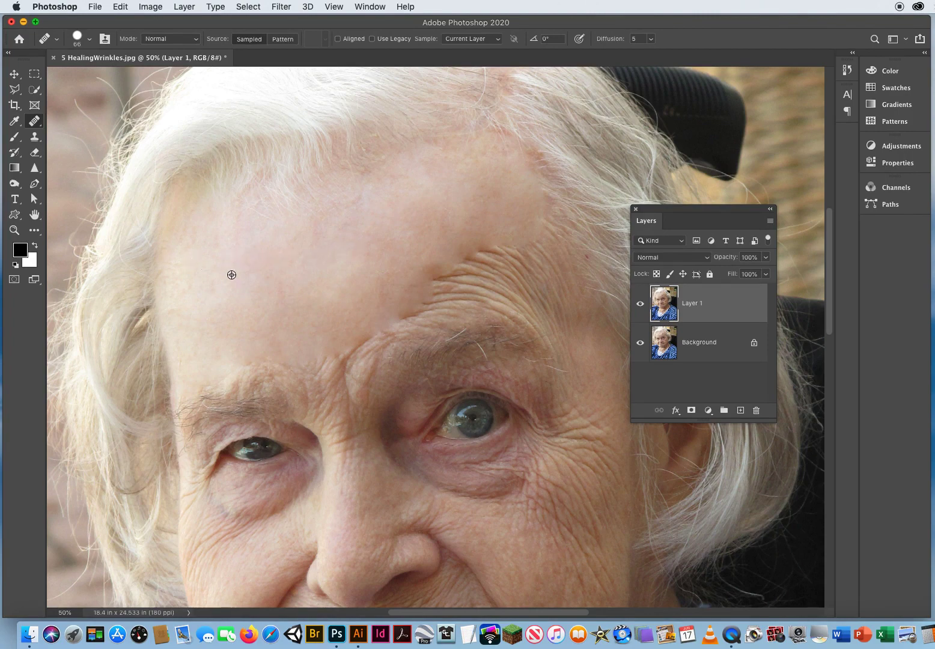
Step: Heal the remaining wrinkles above the right-hand eyebrow and down to the brow line, resampling clear forehead skin between strokes
{"action": "left_click", "coordinate": [316, 267], "text": "alt"}
{"action": "mouse_move", "coordinate": [394, 303]}
{"action": "left_mouse_down"}
{"action": "mouse_move", "coordinate": [489, 305]}
{"action": "mouse_move", "coordinate": [431, 294]}
{"action": "mouse_move", "coordinate": [469, 282]}
{"action": "mouse_move", "coordinate": [434, 268]}
{"action": "mouse_move", "coordinate": [478, 265]}
{"action": "mouse_move", "coordinate": [398, 292]}
{"action": "mouse_move", "coordinate": [446, 279]}
{"action": "mouse_move", "coordinate": [471, 265]}
{"action": "mouse_move", "coordinate": [455, 255]}
{"action": "mouse_move", "coordinate": [486, 244]}
{"action": "mouse_move", "coordinate": [530, 258]}
{"action": "mouse_move", "coordinate": [505, 286]}
{"action": "left_mouse_up"}
{"action": "left_click", "coordinate": [339, 266], "text": "alt"}
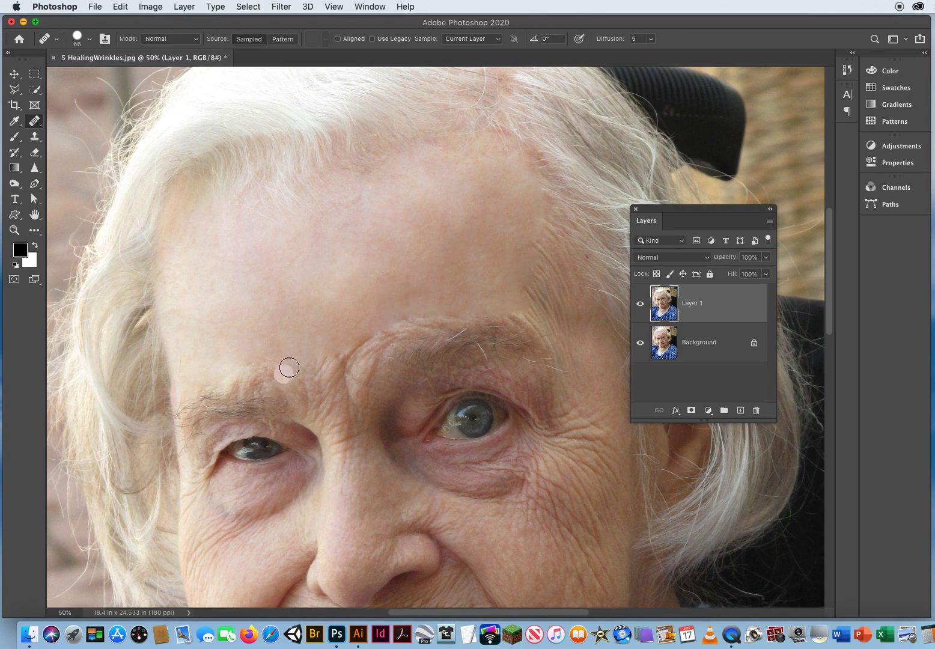
{"action": "left_click", "coordinate": [319, 309], "text": "alt"}
{"action": "mouse_move", "coordinate": [305, 388]}
{"action": "left_mouse_down"}
{"action": "mouse_move", "coordinate": [329, 348]}
{"action": "mouse_move", "coordinate": [340, 347]}
{"action": "mouse_move", "coordinate": [340, 389]}
{"action": "mouse_move", "coordinate": [360, 382]}
{"action": "mouse_move", "coordinate": [381, 328]}
{"action": "mouse_move", "coordinate": [413, 313]}
{"action": "mouse_move", "coordinate": [467, 297]}
{"action": "left_mouse_up"}
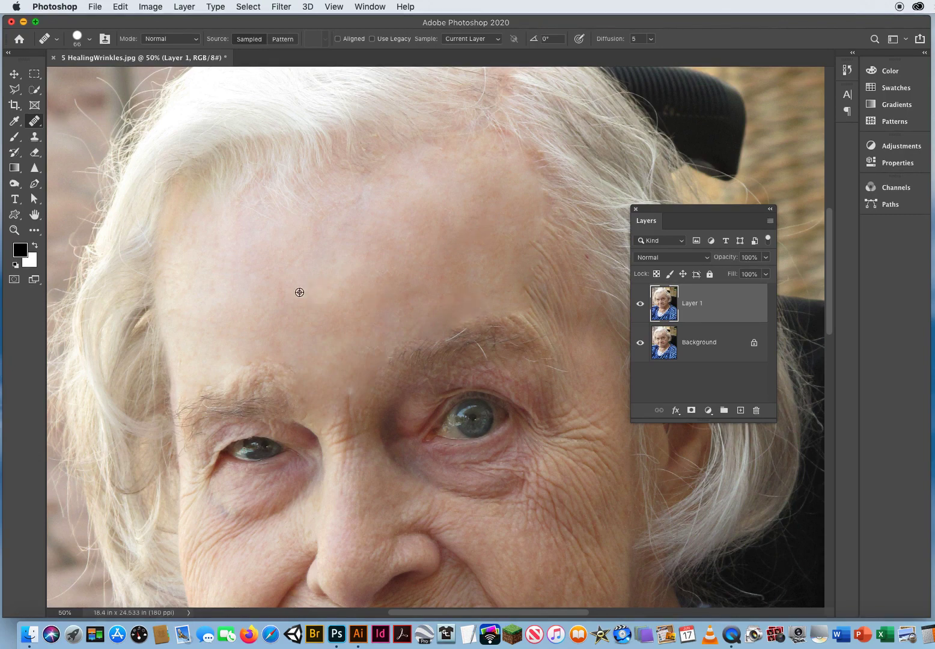
Step: Heal the frown lines between the eyebrows and the creases above the left-hand eyebrow with fresh forehead samples
{"action": "left_click", "coordinate": [259, 271], "text": "alt"}
{"action": "mouse_move", "coordinate": [292, 382]}
{"action": "left_mouse_down"}
{"action": "mouse_move", "coordinate": [216, 363]}
{"action": "mouse_move", "coordinate": [269, 376]}
{"action": "mouse_move", "coordinate": [249, 379]}
{"action": "mouse_move", "coordinate": [309, 402]}
{"action": "left_mouse_up"}
{"action": "left_click", "coordinate": [217, 326], "text": "alt"}
{"action": "mouse_move", "coordinate": [236, 382]}
{"action": "left_mouse_down"}
{"action": "mouse_move", "coordinate": [214, 381]}
{"action": "mouse_move", "coordinate": [251, 379]}
{"action": "left_mouse_up"}
{"action": "left_click", "coordinate": [324, 303], "text": "alt"}
{"action": "mouse_move", "coordinate": [323, 411]}
{"action": "left_mouse_down"}
{"action": "mouse_move", "coordinate": [347, 456]}
{"action": "mouse_move", "coordinate": [348, 389]}
{"action": "mouse_move", "coordinate": [357, 372]}
{"action": "mouse_move", "coordinate": [381, 385]}
{"action": "left_mouse_up"}
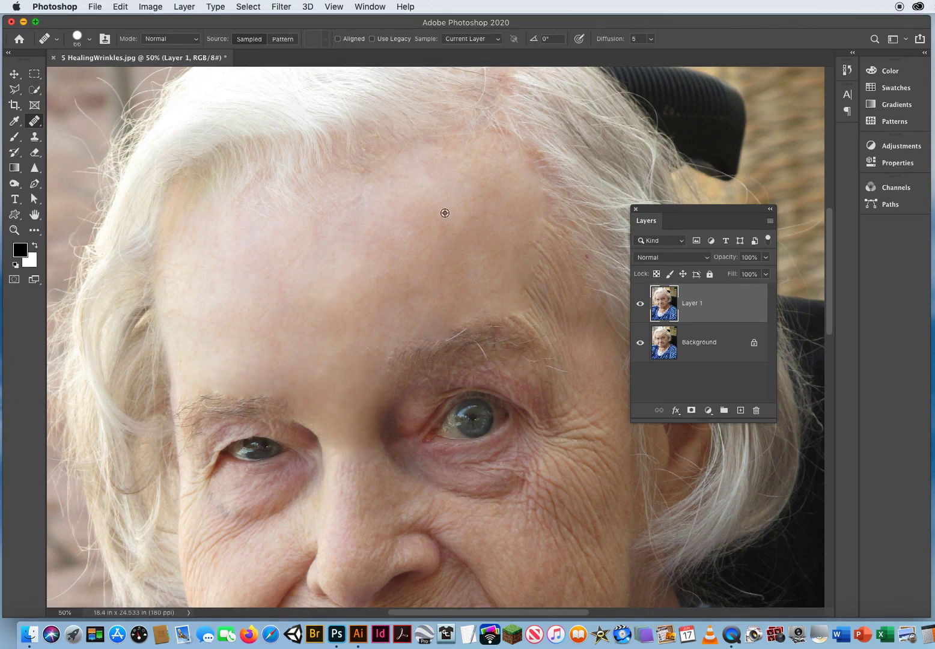
Step: Heal the fine wrinkles at the right-hand temple and beyond the outer end of the eyebrow
{"action": "left_click", "coordinate": [444, 215], "text": "alt"}
{"action": "mouse_move", "coordinate": [509, 295]}
{"action": "left_mouse_down"}
{"action": "mouse_move", "coordinate": [563, 325]}
{"action": "mouse_move", "coordinate": [527, 272]}
{"action": "mouse_move", "coordinate": [542, 292]}
{"action": "left_mouse_up"}
{"action": "left_click", "coordinate": [389, 257], "text": "alt"}
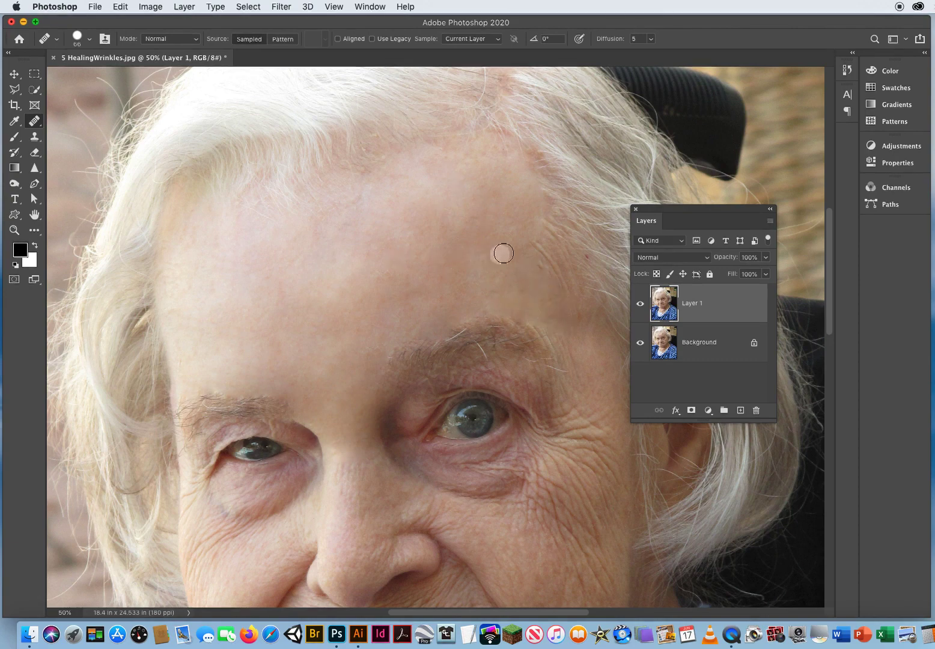
{"action": "mouse_move", "coordinate": [537, 235]}
{"action": "left_mouse_down"}
{"action": "mouse_move", "coordinate": [553, 275]}
{"action": "mouse_move", "coordinate": [535, 249]}
{"action": "mouse_move", "coordinate": [540, 222]}
{"action": "mouse_move", "coordinate": [551, 225]}
{"action": "mouse_move", "coordinate": [546, 284]}
{"action": "left_mouse_up"}
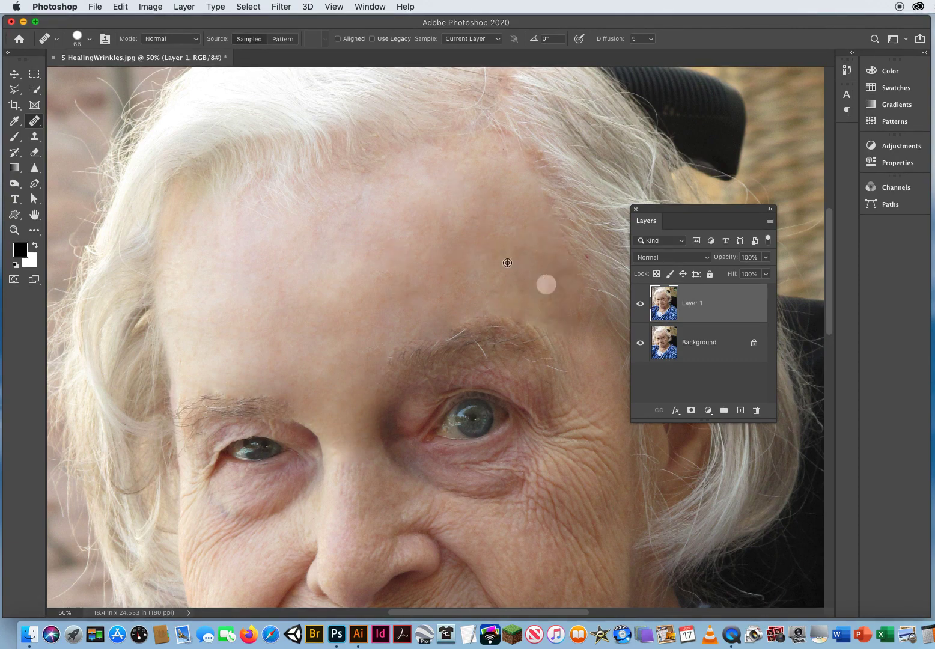
{"action": "mouse_move", "coordinate": [485, 309]}
{"action": "left_mouse_down"}
{"action": "mouse_move", "coordinate": [555, 339]}
{"action": "mouse_move", "coordinate": [567, 329]}
{"action": "mouse_move", "coordinate": [559, 335]}
{"action": "mouse_move", "coordinate": [561, 327]}
{"action": "left_mouse_up"}
{"action": "left_click", "coordinate": [513, 278], "text": "alt"}
Step: Heal the lines beside the nose bridge and the creases around the left-hand eye's inner corner and upper lid
{"action": "left_click_drag", "start_coordinate": [447, 326], "coordinate": [415, 157]}
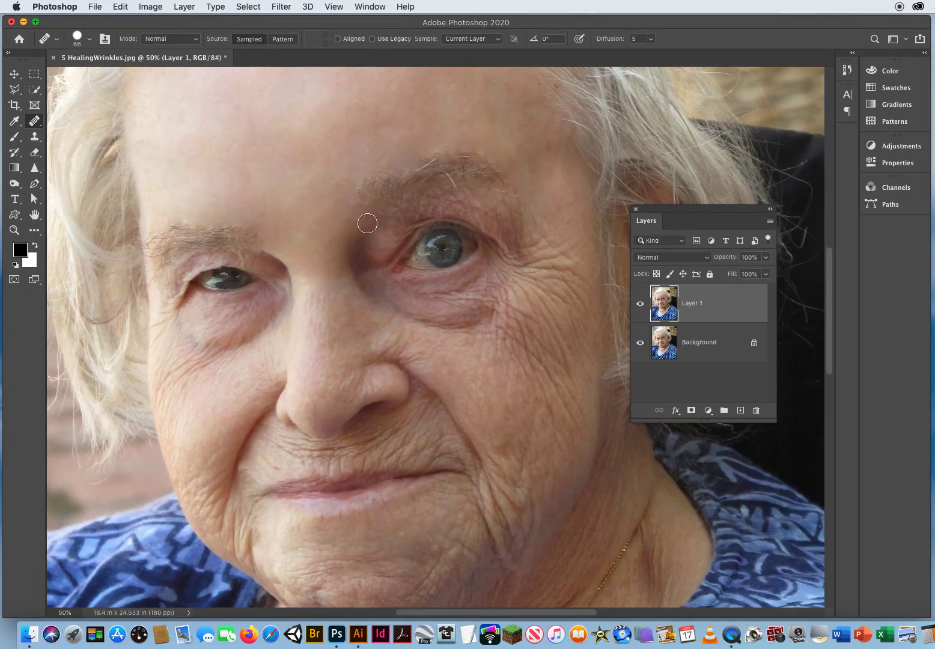
{"action": "left_click_drag", "start_coordinate": [313, 227], "coordinate": [320, 273]}
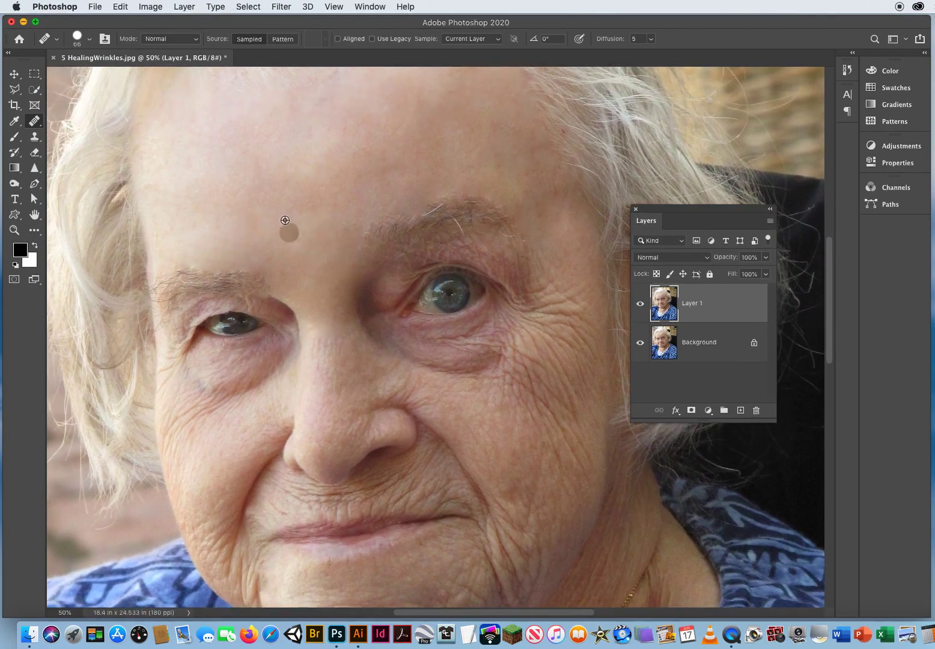
{"action": "left_click", "coordinate": [297, 191], "text": "alt"}
{"action": "mouse_move", "coordinate": [273, 310]}
{"action": "left_mouse_down"}
{"action": "mouse_move", "coordinate": [282, 308]}
{"action": "mouse_move", "coordinate": [302, 349]}
{"action": "left_mouse_up"}
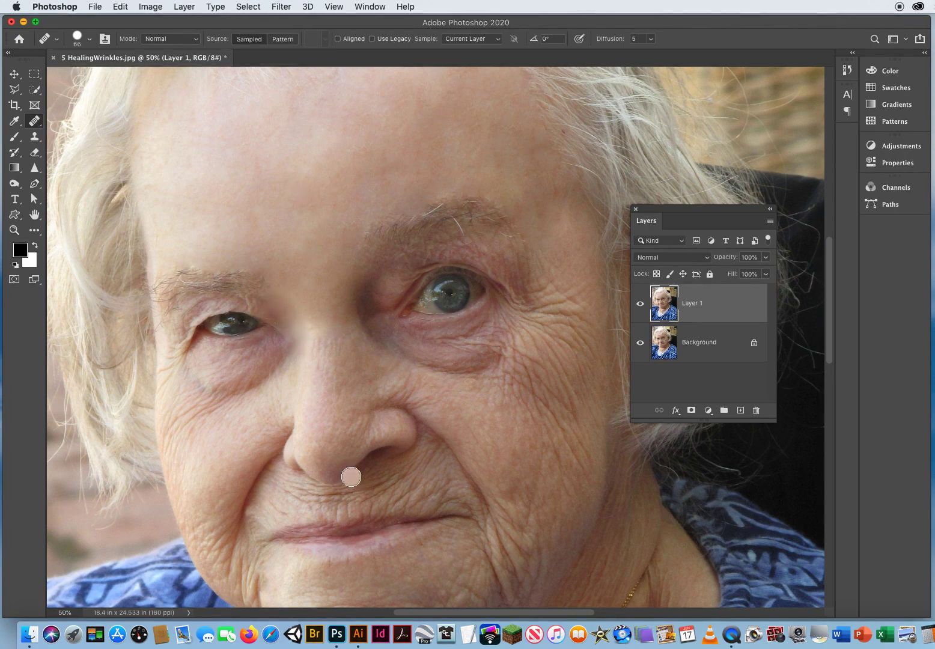
{"action": "left_click", "coordinate": [276, 305]}
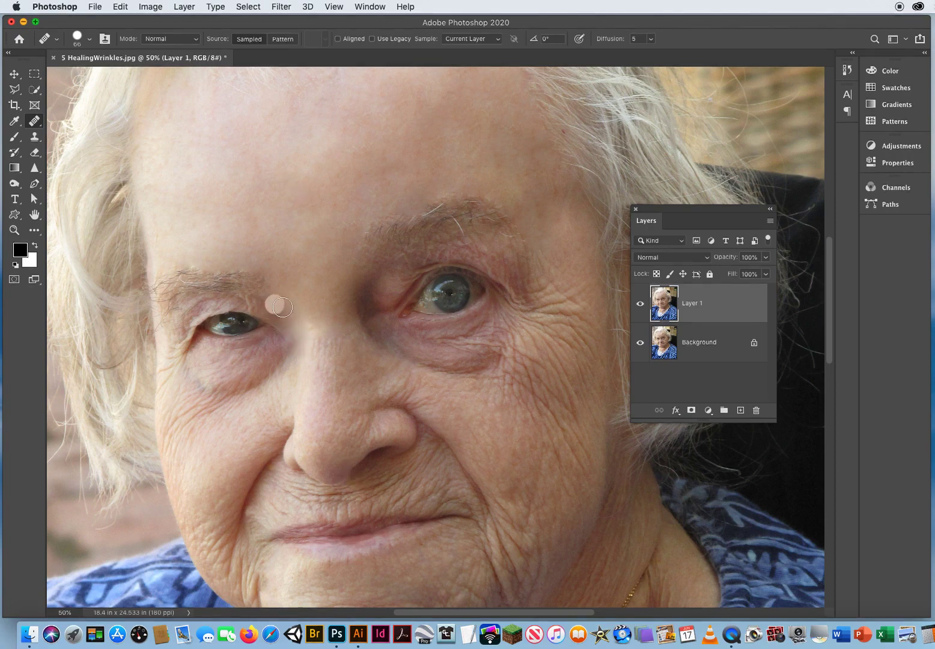
{"action": "left_click", "coordinate": [284, 181], "text": "alt"}
{"action": "mouse_move", "coordinate": [260, 310]}
{"action": "left_mouse_down"}
{"action": "mouse_move", "coordinate": [192, 308]}
{"action": "mouse_move", "coordinate": [176, 330]}
{"action": "mouse_move", "coordinate": [246, 340]}
{"action": "left_mouse_up"}
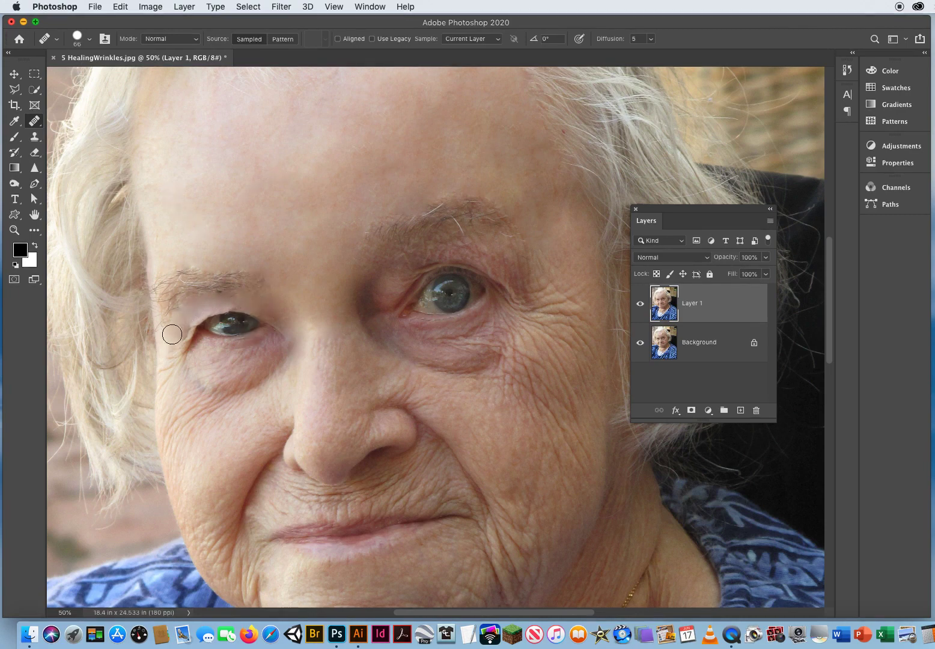
Step: Heal the left-hand eye's outer corner, the bag beneath it and the upper cheek with sampled forehead skin
{"action": "mouse_move", "coordinate": [172, 334]}
{"action": "left_mouse_down"}
{"action": "mouse_move", "coordinate": [190, 345]}
{"action": "mouse_move", "coordinate": [171, 365]}
{"action": "mouse_move", "coordinate": [265, 346]}
{"action": "mouse_move", "coordinate": [270, 351]}
{"action": "mouse_move", "coordinate": [200, 357]}
{"action": "mouse_move", "coordinate": [277, 356]}
{"action": "mouse_move", "coordinate": [263, 378]}
{"action": "mouse_move", "coordinate": [206, 384]}
{"action": "mouse_move", "coordinate": [179, 374]}
{"action": "mouse_move", "coordinate": [171, 390]}
{"action": "mouse_move", "coordinate": [280, 374]}
{"action": "mouse_move", "coordinate": [242, 407]}
{"action": "left_mouse_up"}
{"action": "left_click", "coordinate": [203, 199], "text": "alt"}
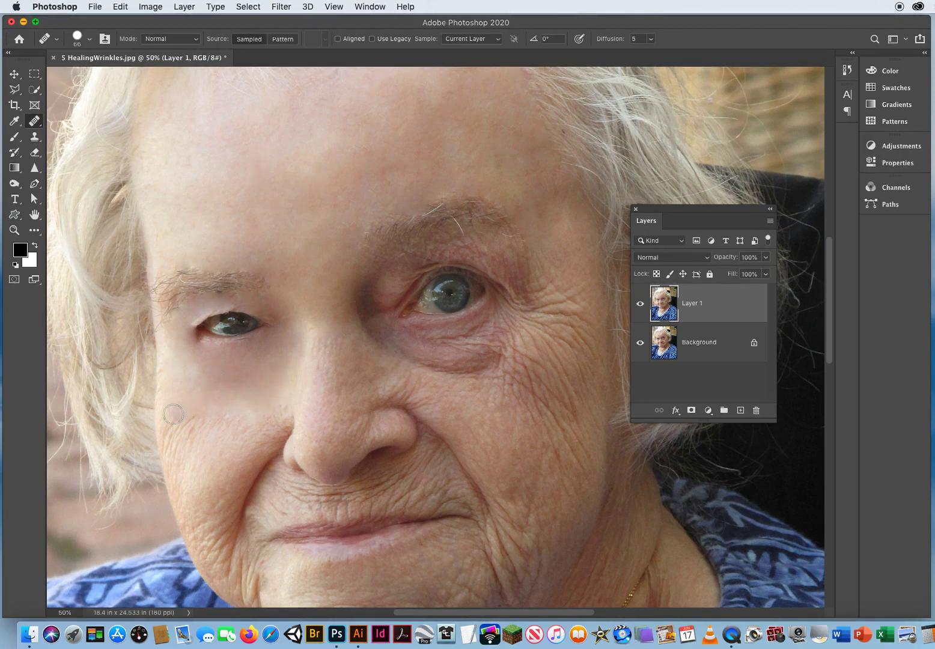
{"action": "mouse_move", "coordinate": [177, 414]}
{"action": "left_mouse_down"}
{"action": "mouse_move", "coordinate": [171, 402]}
{"action": "mouse_move", "coordinate": [181, 440]}
{"action": "mouse_move", "coordinate": [199, 434]}
{"action": "mouse_move", "coordinate": [218, 444]}
{"action": "mouse_move", "coordinate": [258, 426]}
{"action": "left_mouse_up"}
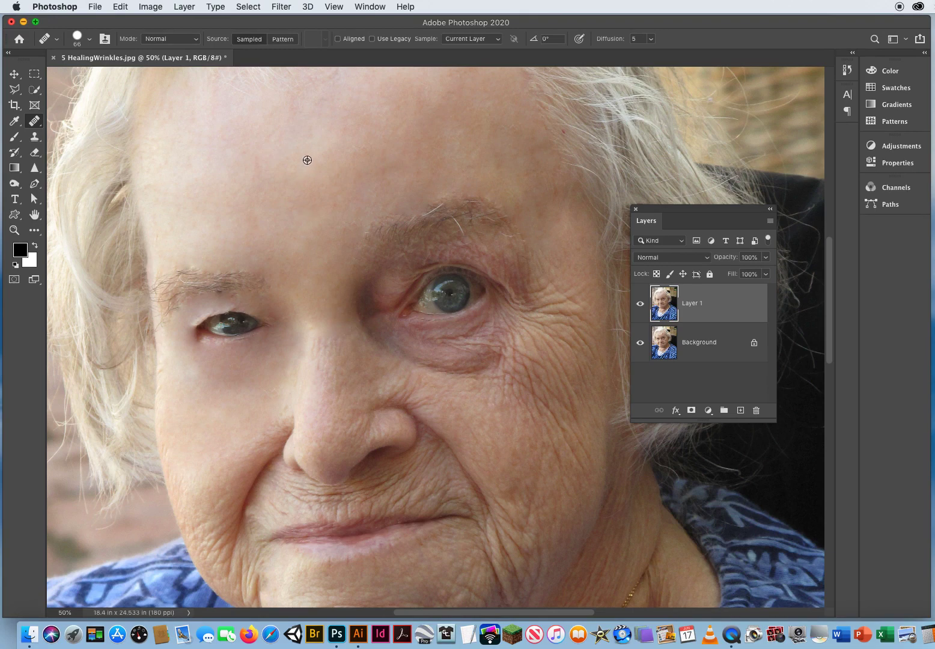
Step: Heal the nose bridge and side, plus the inner corner and upper lid of the right-hand eye, using forehead samples
{"action": "left_click", "coordinate": [310, 180], "text": "alt"}
{"action": "mouse_move", "coordinate": [311, 324]}
{"action": "left_mouse_down"}
{"action": "mouse_move", "coordinate": [317, 396]}
{"action": "mouse_move", "coordinate": [343, 326]}
{"action": "mouse_move", "coordinate": [358, 330]}
{"action": "mouse_move", "coordinate": [371, 306]}
{"action": "mouse_move", "coordinate": [349, 365]}
{"action": "mouse_move", "coordinate": [358, 412]}
{"action": "left_mouse_up"}
{"action": "left_click", "coordinate": [249, 176], "text": "alt"}
{"action": "mouse_move", "coordinate": [380, 285]}
{"action": "left_mouse_down"}
{"action": "mouse_move", "coordinate": [367, 281]}
{"action": "mouse_move", "coordinate": [384, 286]}
{"action": "mouse_move", "coordinate": [408, 274]}
{"action": "left_mouse_up"}
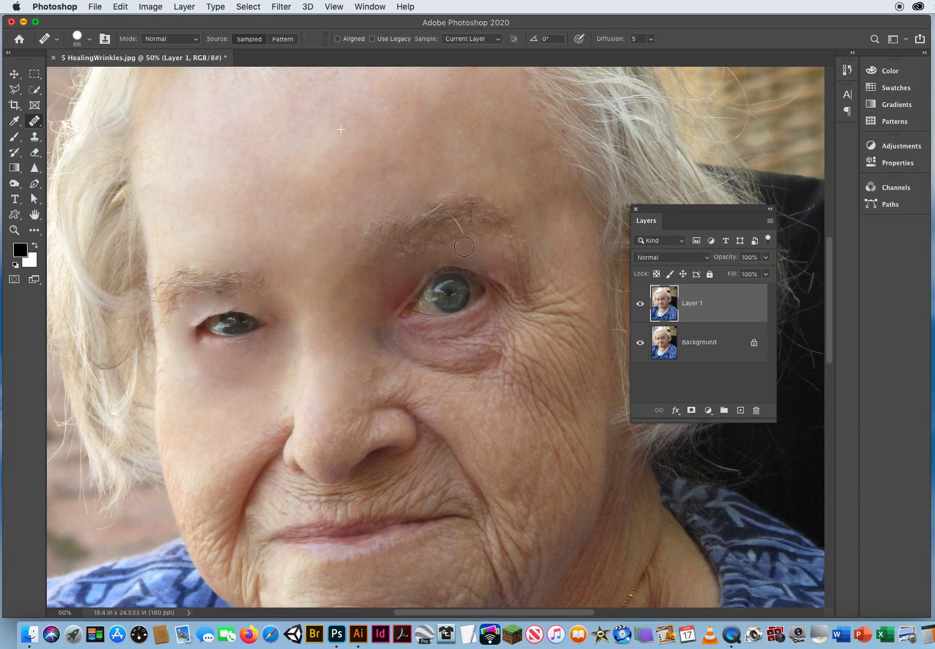
{"action": "mouse_move", "coordinate": [464, 246]}
{"action": "left_mouse_down"}
{"action": "mouse_move", "coordinate": [524, 267]}
{"action": "mouse_move", "coordinate": [516, 286]}
{"action": "left_mouse_up"}
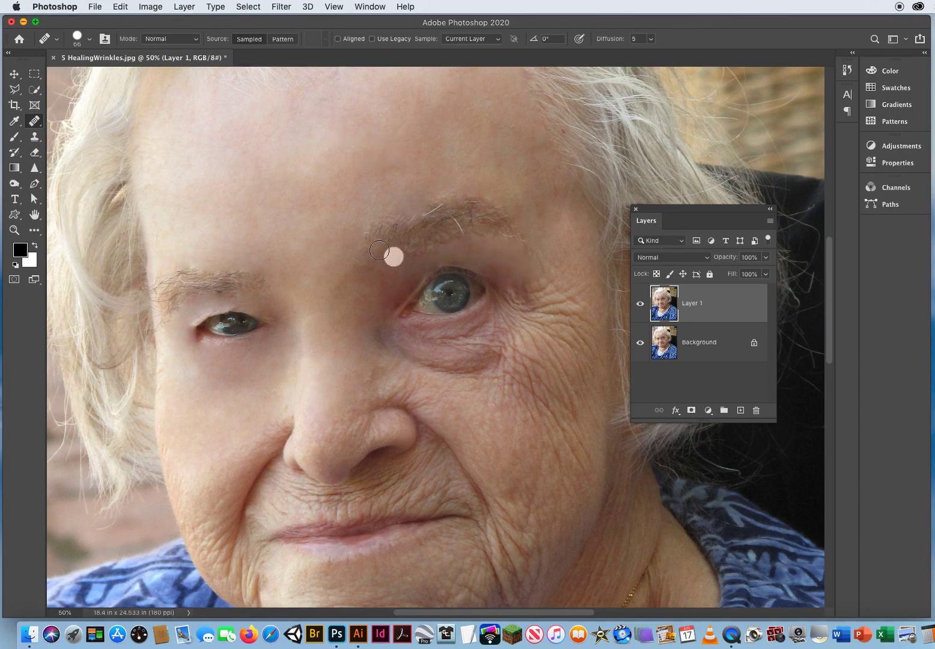
Step: Try a Healing Brush stroke from the right-hand eye's inner corner across the eye, and undo it
{"action": "mouse_move", "coordinate": [391, 297]}
{"action": "left_mouse_down"}
{"action": "mouse_move", "coordinate": [398, 318]}
{"action": "mouse_move", "coordinate": [450, 274]}
{"action": "mouse_move", "coordinate": [481, 283]}
{"action": "left_mouse_up"}
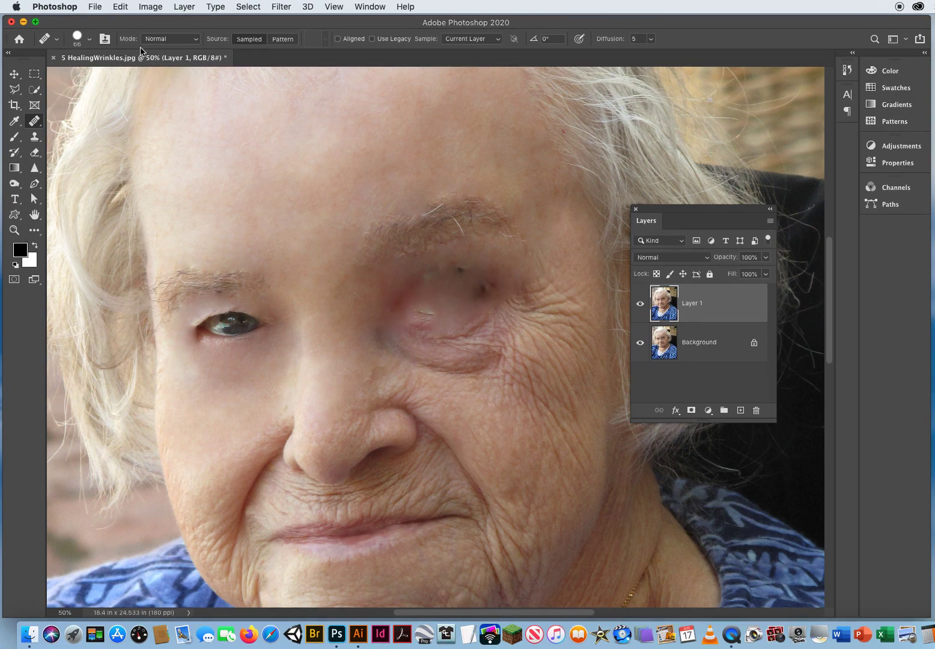
{"action": "left_click", "coordinate": [122, 7]}
{"action": "left_click", "coordinate": [124, 23]}
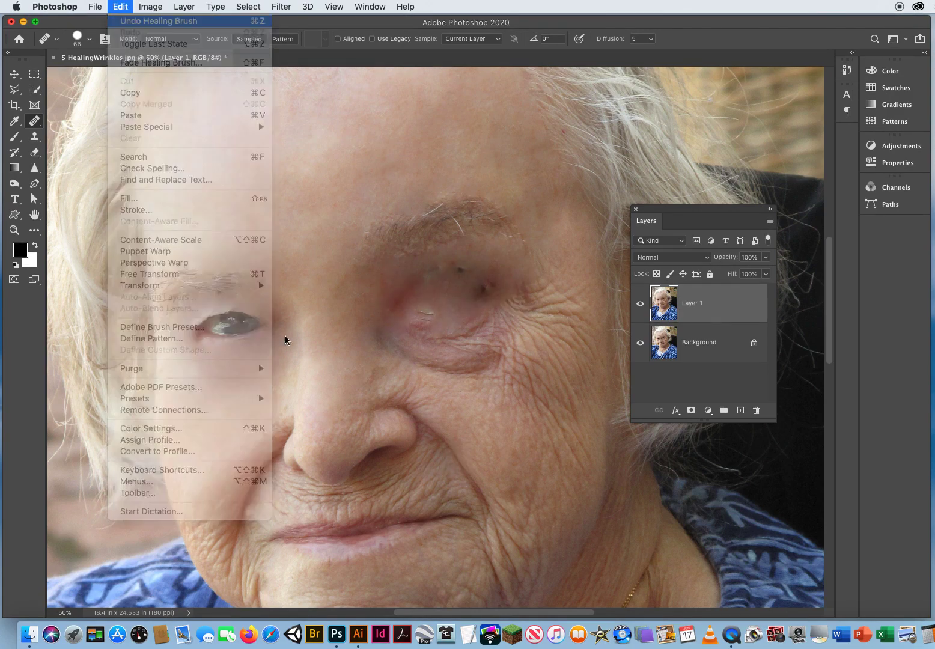
Step: Sample forehead skin and heal the bag beneath the right-hand eye and the skin between nose and upper cheek
{"action": "left_click", "coordinate": [270, 189], "text": "alt"}
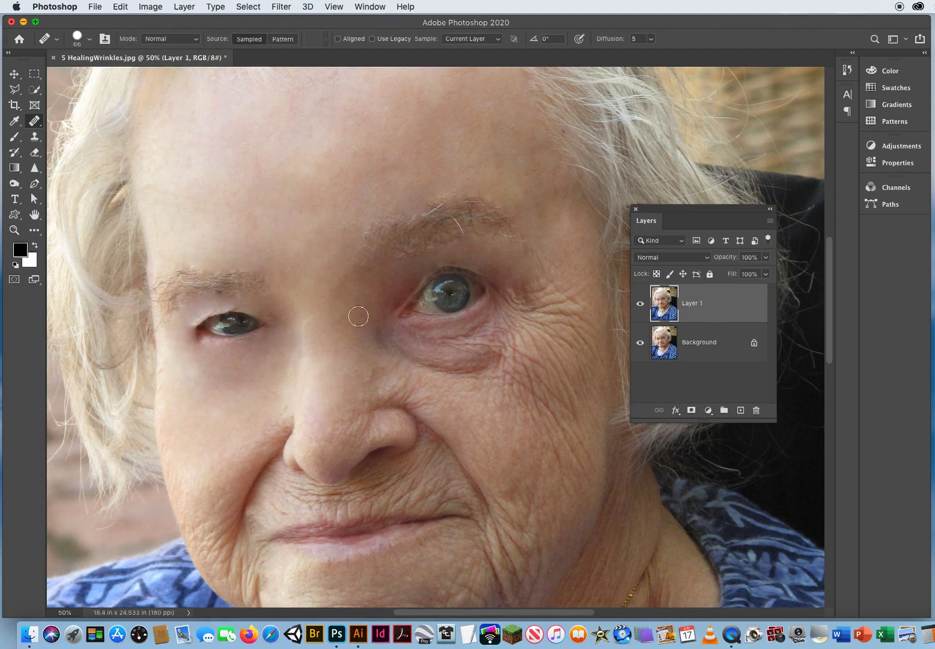
{"action": "mouse_move", "coordinate": [369, 326]}
{"action": "left_mouse_down"}
{"action": "mouse_move", "coordinate": [399, 349]}
{"action": "mouse_move", "coordinate": [418, 338]}
{"action": "mouse_move", "coordinate": [477, 334]}
{"action": "mouse_move", "coordinate": [467, 364]}
{"action": "mouse_move", "coordinate": [490, 367]}
{"action": "mouse_move", "coordinate": [428, 368]}
{"action": "left_mouse_up"}
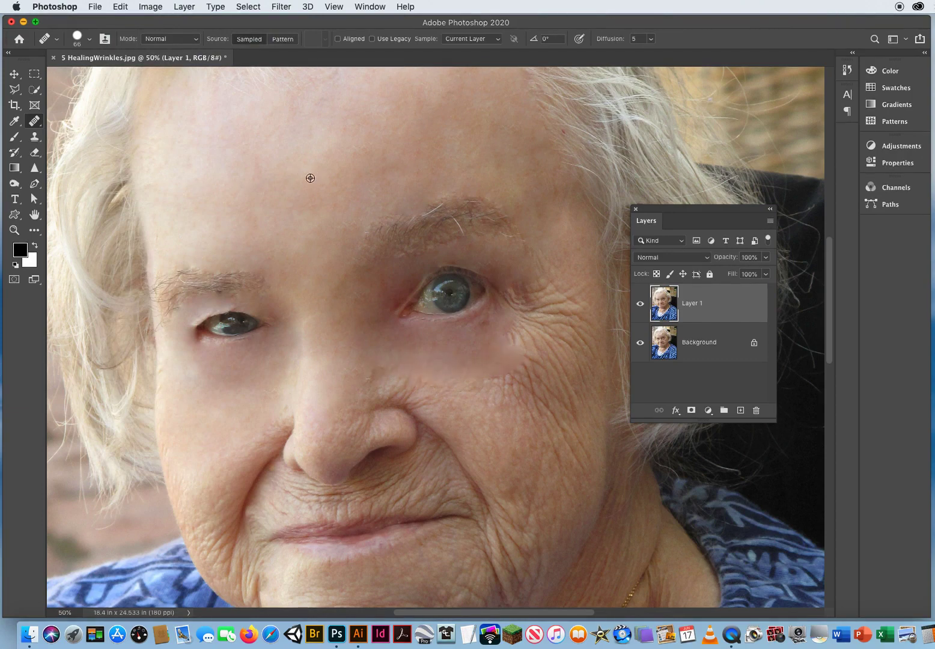
{"action": "mouse_move", "coordinate": [351, 387]}
{"action": "left_mouse_down"}
{"action": "mouse_move", "coordinate": [359, 397]}
{"action": "mouse_move", "coordinate": [442, 388]}
{"action": "left_mouse_up"}
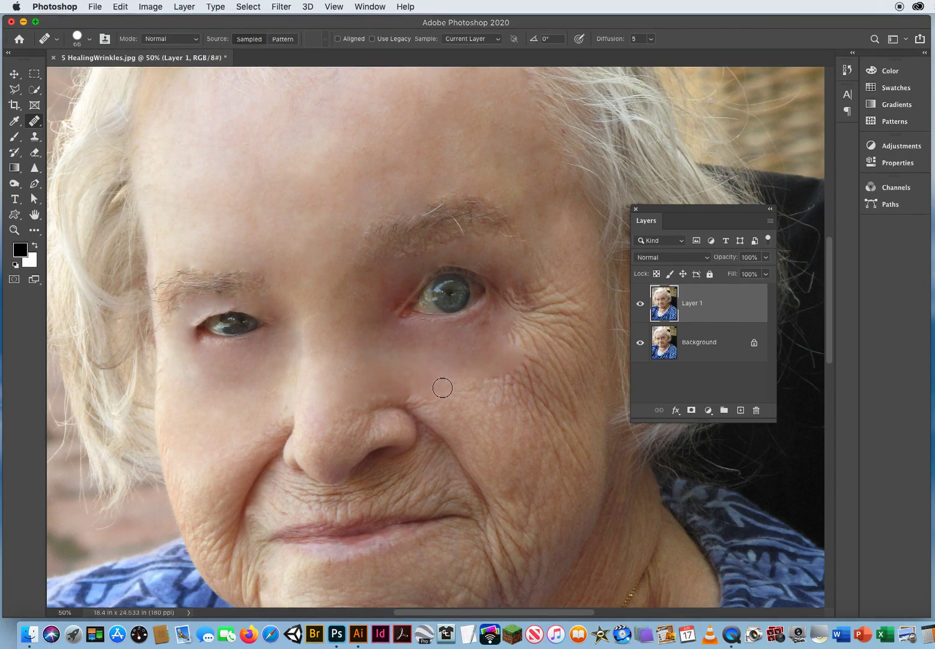
Step: Soften the smile folds running from both sides of the nose down toward the corners of the mouth
{"action": "mouse_move", "coordinate": [355, 419]}
{"action": "left_mouse_down"}
{"action": "mouse_move", "coordinate": [388, 399]}
{"action": "mouse_move", "coordinate": [358, 264]}
{"action": "left_mouse_up"}
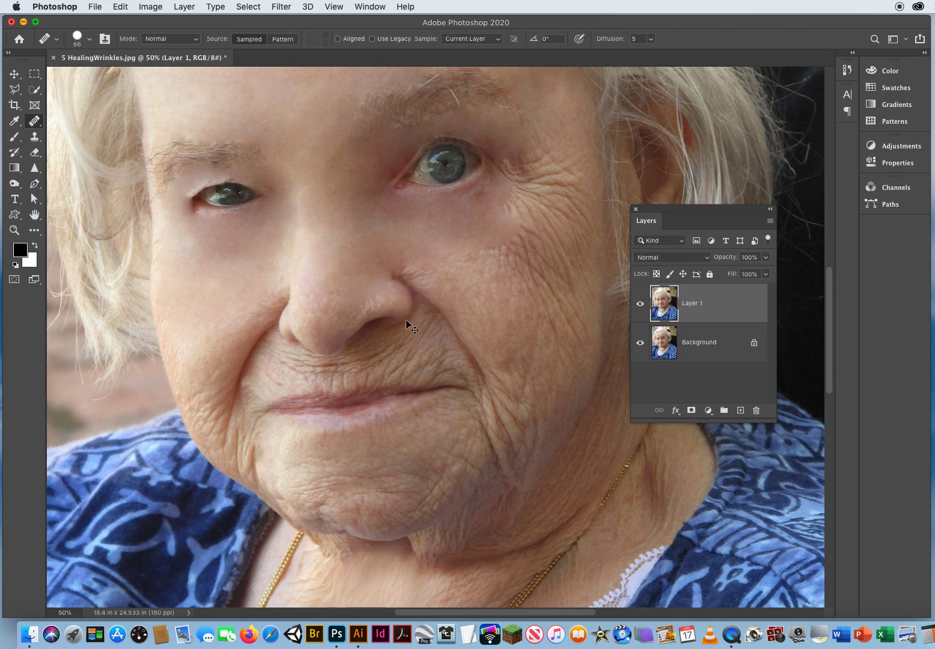
{"action": "left_click", "coordinate": [387, 280]}
{"action": "left_click", "coordinate": [221, 281], "text": "alt"}
{"action": "left_click_drag", "start_coordinate": [274, 295], "coordinate": [261, 313]}
{"action": "mouse_move", "coordinate": [234, 337]}
{"action": "left_mouse_down"}
{"action": "mouse_move", "coordinate": [227, 356]}
{"action": "mouse_move", "coordinate": [243, 364]}
{"action": "mouse_move", "coordinate": [252, 357]}
{"action": "mouse_move", "coordinate": [233, 401]}
{"action": "mouse_move", "coordinate": [227, 369]}
{"action": "mouse_move", "coordinate": [221, 390]}
{"action": "left_mouse_up"}
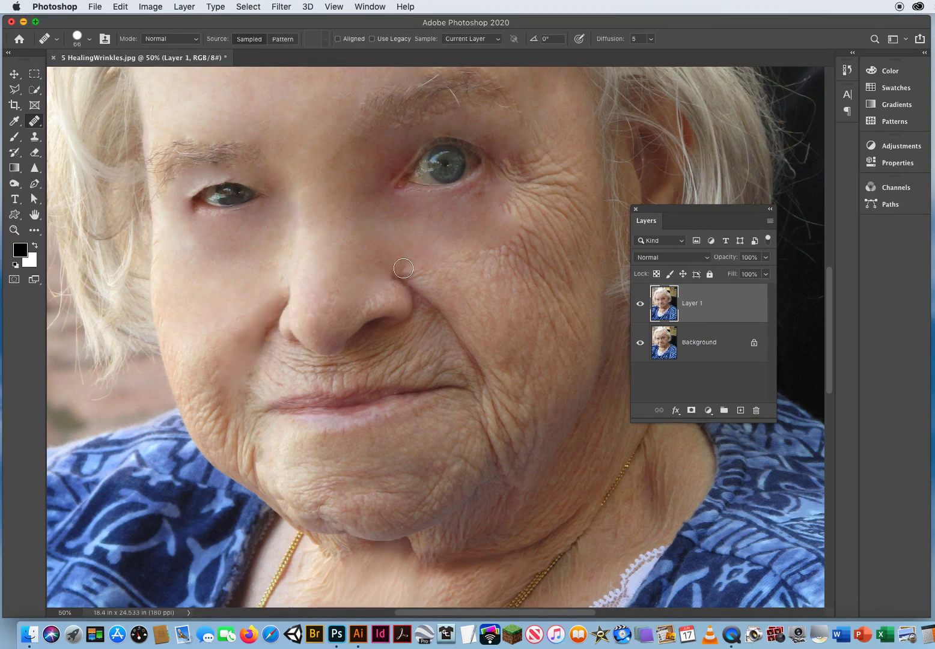
{"action": "mouse_move", "coordinate": [403, 269]}
{"action": "left_mouse_down"}
{"action": "mouse_move", "coordinate": [429, 290]}
{"action": "mouse_move", "coordinate": [453, 288]}
{"action": "mouse_move", "coordinate": [440, 314]}
{"action": "mouse_move", "coordinate": [462, 346]}
{"action": "left_mouse_up"}
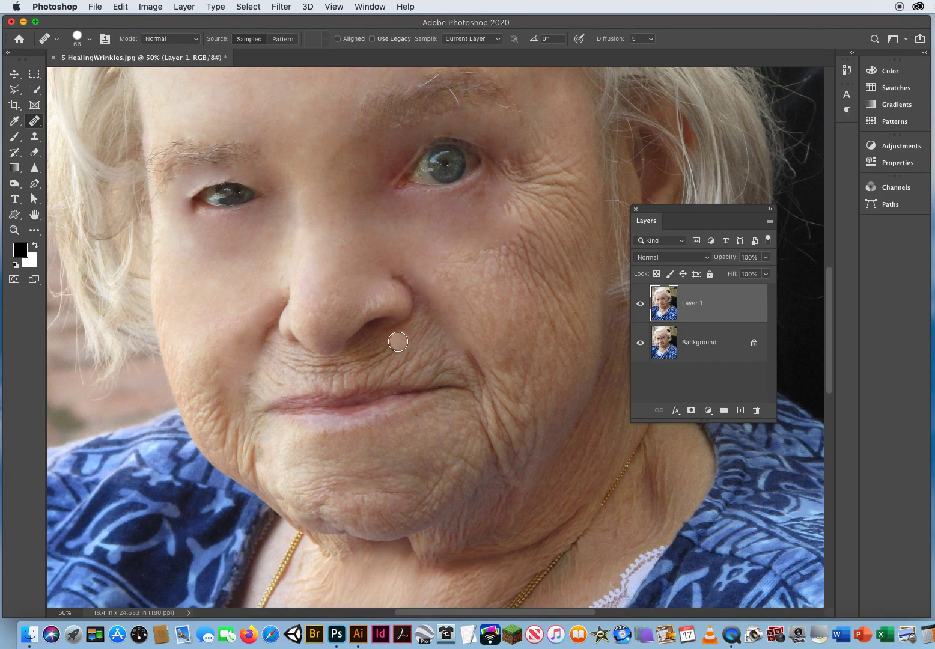
Step: Heal the wrinkles on the lower left-hand cheek, beside the mouth corner and along the jaw
{"action": "mouse_move", "coordinate": [188, 353]}
{"action": "left_mouse_down"}
{"action": "mouse_move", "coordinate": [190, 389]}
{"action": "mouse_move", "coordinate": [215, 328]}
{"action": "left_mouse_up"}
{"action": "mouse_move", "coordinate": [166, 240]}
{"action": "left_mouse_down"}
{"action": "mouse_move", "coordinate": [170, 340]}
{"action": "mouse_move", "coordinate": [200, 387]}
{"action": "mouse_move", "coordinate": [189, 403]}
{"action": "mouse_move", "coordinate": [209, 440]}
{"action": "mouse_move", "coordinate": [200, 392]}
{"action": "mouse_move", "coordinate": [224, 436]}
{"action": "mouse_move", "coordinate": [252, 397]}
{"action": "left_mouse_up"}
{"action": "left_click", "coordinate": [175, 308], "text": "alt"}
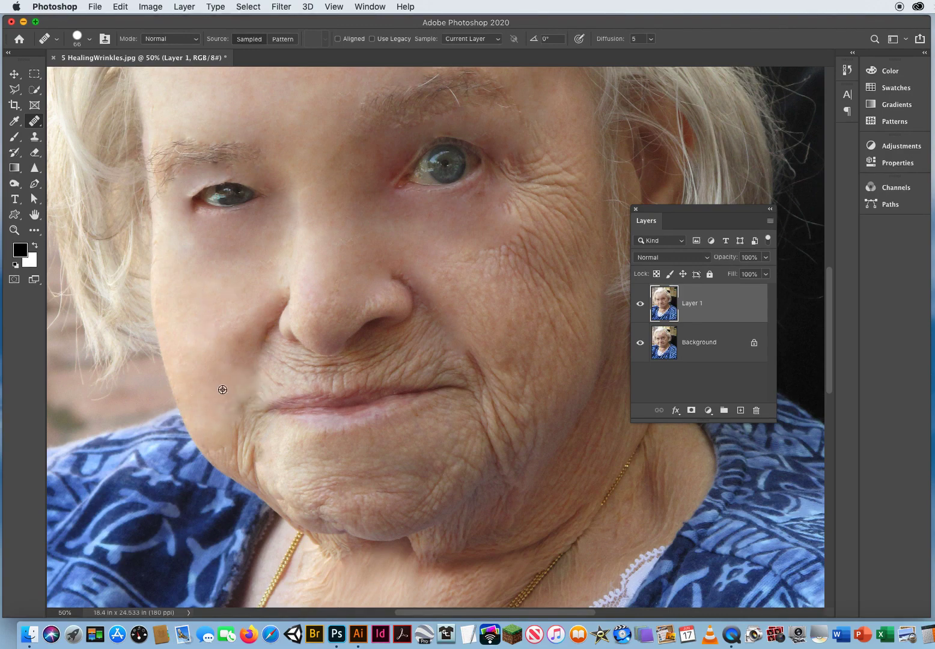
{"action": "mouse_move", "coordinate": [215, 445]}
{"action": "left_mouse_down"}
{"action": "mouse_move", "coordinate": [246, 473]}
{"action": "mouse_move", "coordinate": [247, 409]}
{"action": "mouse_move", "coordinate": [259, 451]}
{"action": "mouse_move", "coordinate": [277, 437]}
{"action": "left_mouse_up"}
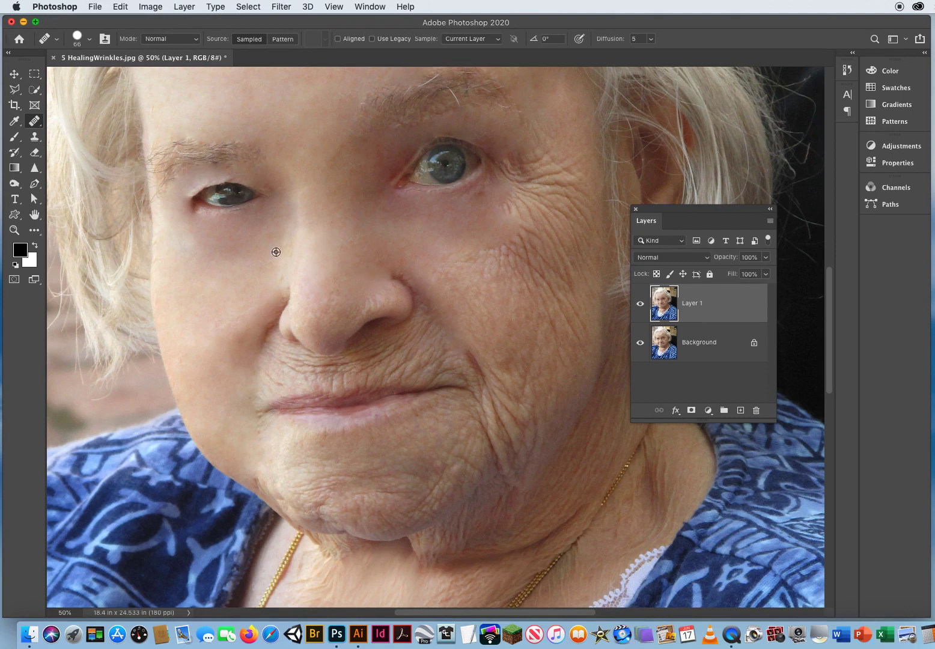
Step: Sample smooth skin from the left-hand cheek and heal the wrinkles on the left half of the upper lip
{"action": "left_click", "coordinate": [191, 301], "text": "alt"}
{"action": "mouse_move", "coordinate": [277, 355]}
{"action": "left_mouse_down"}
{"action": "mouse_move", "coordinate": [304, 363]}
{"action": "mouse_move", "coordinate": [281, 368]}
{"action": "mouse_move", "coordinate": [303, 376]}
{"action": "mouse_move", "coordinate": [261, 390]}
{"action": "mouse_move", "coordinate": [300, 369]}
{"action": "mouse_move", "coordinate": [351, 366]}
{"action": "mouse_move", "coordinate": [311, 378]}
{"action": "mouse_move", "coordinate": [334, 378]}
{"action": "mouse_move", "coordinate": [315, 365]}
{"action": "mouse_move", "coordinate": [355, 356]}
{"action": "mouse_move", "coordinate": [330, 375]}
{"action": "mouse_move", "coordinate": [372, 375]}
{"action": "mouse_move", "coordinate": [373, 383]}
{"action": "mouse_move", "coordinate": [334, 367]}
{"action": "left_mouse_up"}
{"action": "left_click", "coordinate": [192, 305], "text": "alt"}
{"action": "left_click", "coordinate": [191, 302], "text": "alt"}
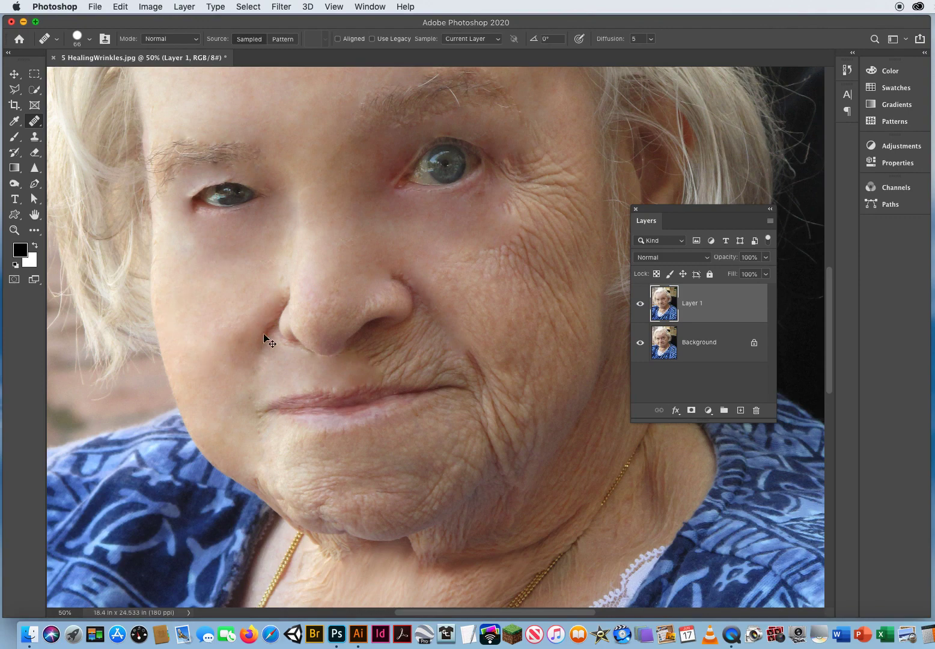
Step: Heal the crow's feet at the outer corner of the right-hand eye
{"action": "key", "text": "space"}
{"action": "left_click_drag", "start_coordinate": [344, 308], "coordinate": [224, 446]}
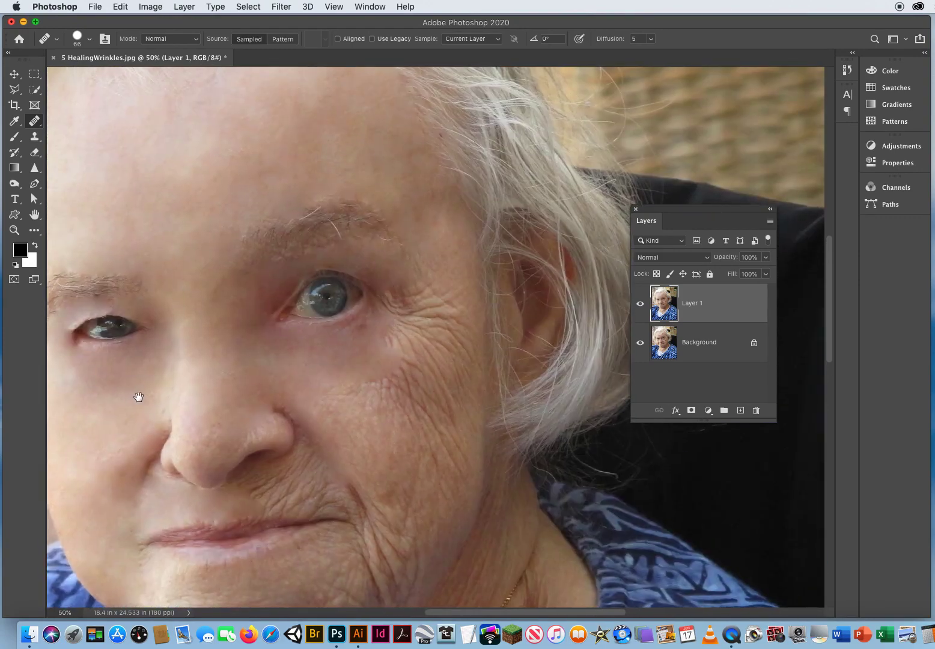
{"action": "left_click_drag", "start_coordinate": [137, 396], "coordinate": [222, 402]}
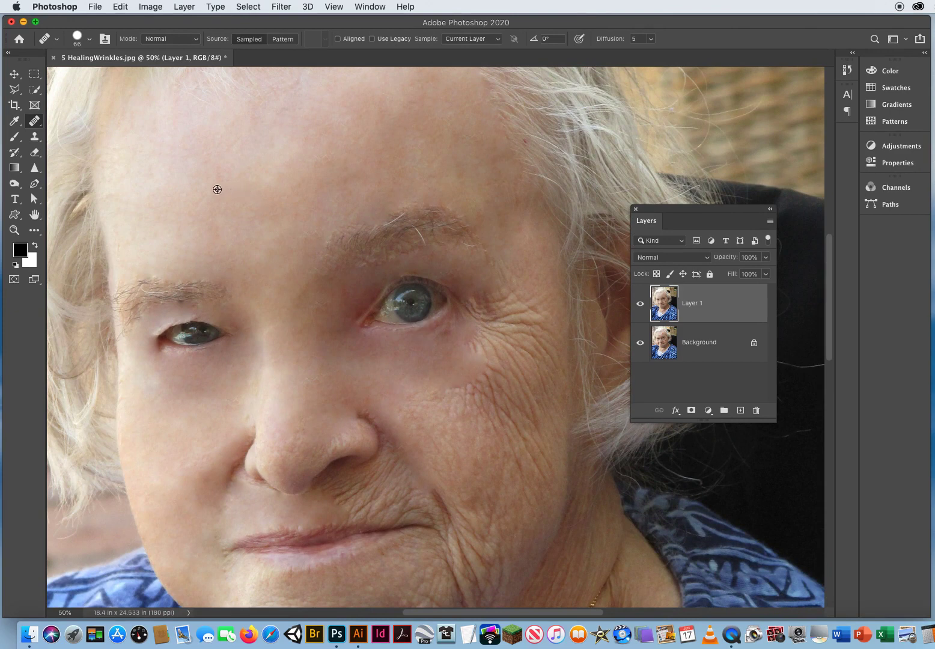
{"action": "mouse_move", "coordinate": [464, 290]}
{"action": "left_mouse_down"}
{"action": "mouse_move", "coordinate": [462, 310]}
{"action": "mouse_move", "coordinate": [467, 282]}
{"action": "mouse_move", "coordinate": [459, 347]}
{"action": "mouse_move", "coordinate": [488, 298]}
{"action": "mouse_move", "coordinate": [504, 331]}
{"action": "mouse_move", "coordinate": [526, 322]}
{"action": "mouse_move", "coordinate": [486, 325]}
{"action": "left_mouse_up"}
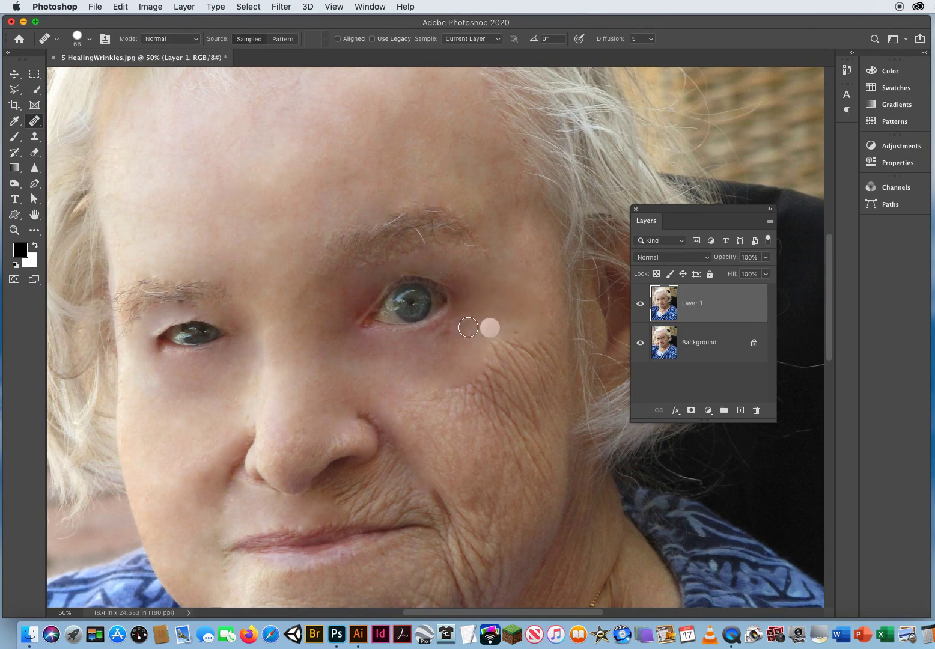
Step: Heal the wrinkles across the upper and middle right-hand cheek, resampling smooth forehead skin between strokes
{"action": "left_click", "coordinate": [229, 174], "text": "alt"}
{"action": "mouse_move", "coordinate": [428, 396]}
{"action": "left_mouse_down"}
{"action": "mouse_move", "coordinate": [445, 412]}
{"action": "mouse_move", "coordinate": [482, 357]}
{"action": "mouse_move", "coordinate": [511, 347]}
{"action": "mouse_move", "coordinate": [544, 363]}
{"action": "mouse_move", "coordinate": [549, 376]}
{"action": "mouse_move", "coordinate": [554, 368]}
{"action": "left_mouse_up"}
{"action": "left_click_drag", "start_coordinate": [543, 419], "coordinate": [472, 399]}
{"action": "left_click", "coordinate": [270, 224], "text": "alt"}
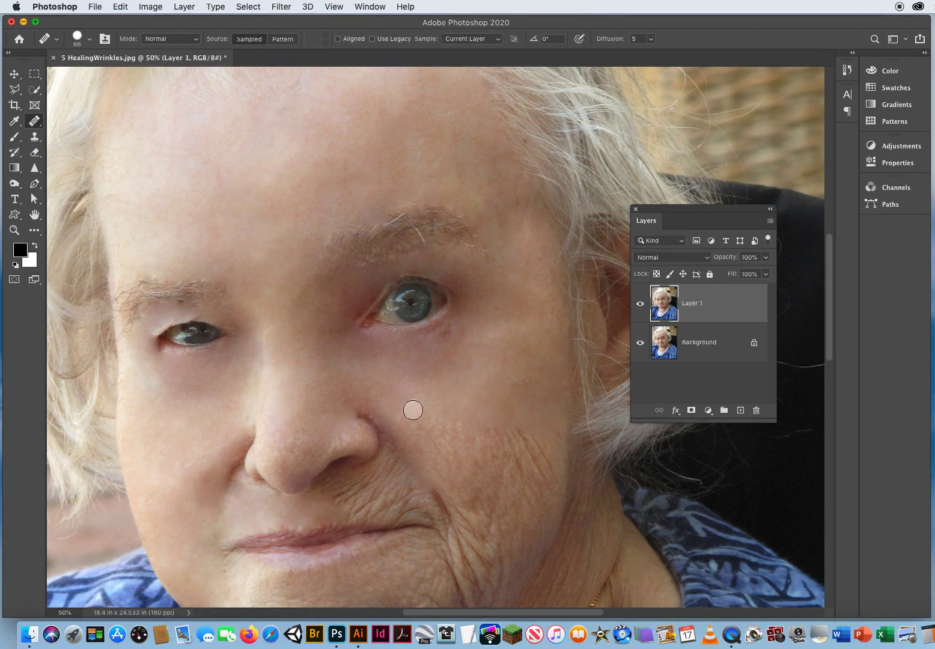
{"action": "mouse_move", "coordinate": [404, 438]}
{"action": "left_mouse_down"}
{"action": "mouse_move", "coordinate": [459, 432]}
{"action": "mouse_move", "coordinate": [482, 414]}
{"action": "mouse_move", "coordinate": [499, 428]}
{"action": "mouse_move", "coordinate": [534, 446]}
{"action": "left_mouse_up"}
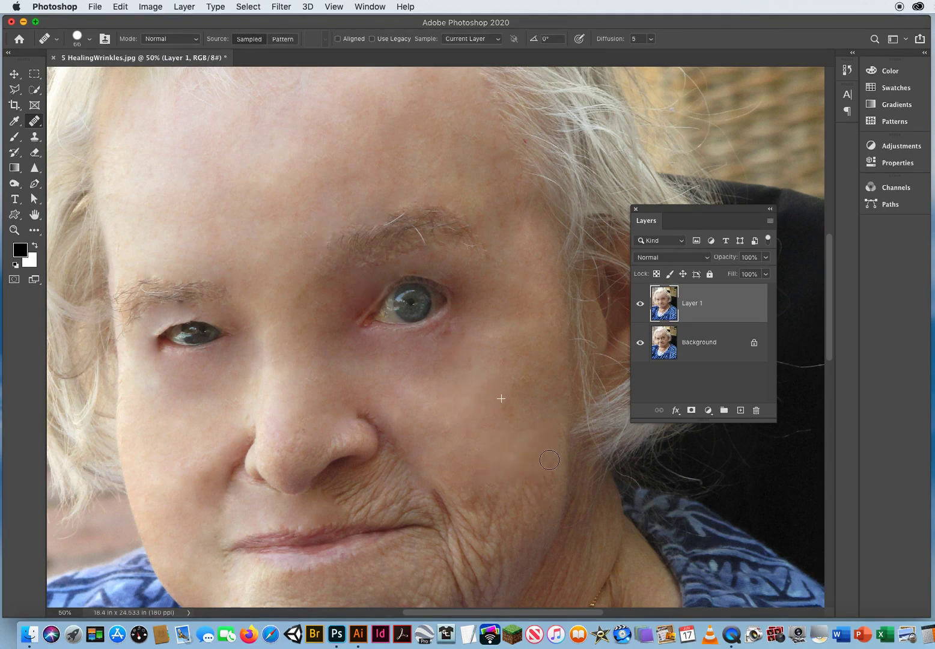
Step: Heal the lower right-hand cheek and the deep folds beside the mouth corner, sampling from the smoothed cheek
{"action": "scroll", "coordinate": [560, 480], "scroll_direction": "down", "scroll_amount": 5}
{"action": "scroll", "coordinate": [560, 480], "scroll_direction": "right", "scroll_amount": 2}
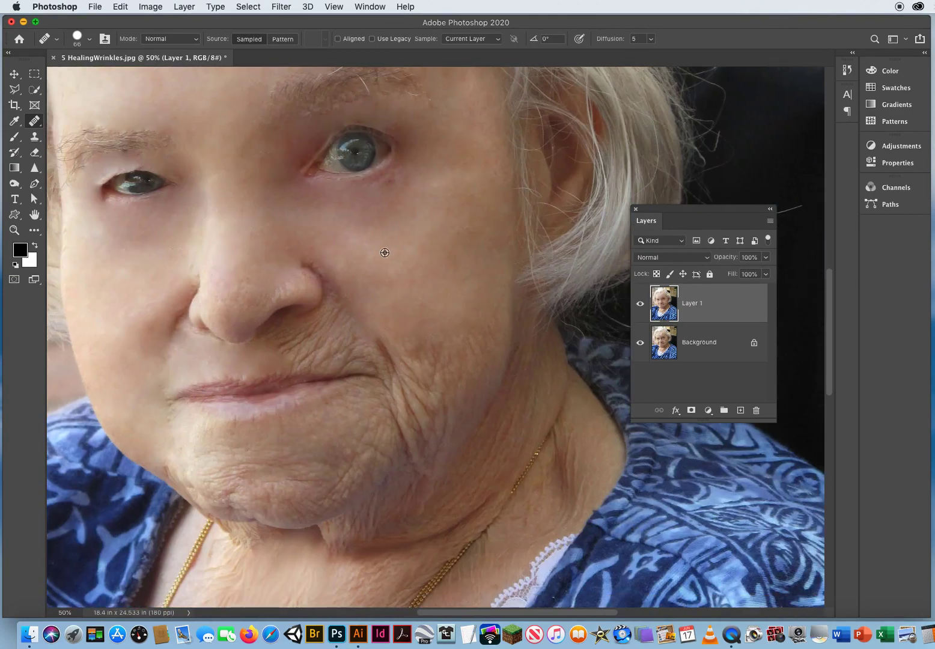
{"action": "left_click", "coordinate": [406, 255], "text": "alt"}
{"action": "mouse_move", "coordinate": [395, 330]}
{"action": "left_mouse_down"}
{"action": "mouse_move", "coordinate": [400, 364]}
{"action": "mouse_move", "coordinate": [421, 346]}
{"action": "mouse_move", "coordinate": [444, 368]}
{"action": "mouse_move", "coordinate": [460, 356]}
{"action": "mouse_move", "coordinate": [465, 321]}
{"action": "mouse_move", "coordinate": [498, 307]}
{"action": "left_mouse_up"}
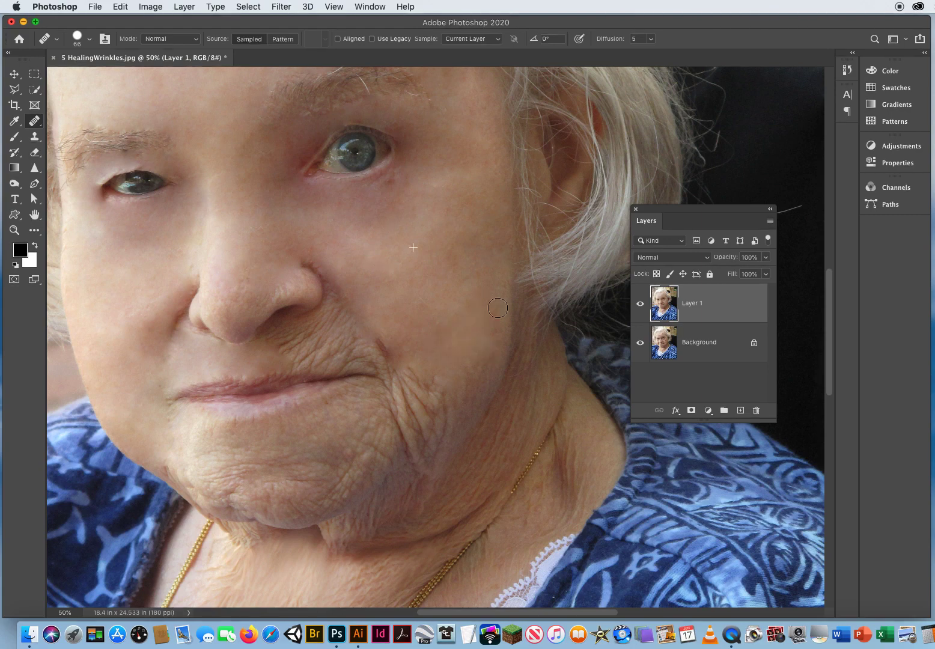
{"action": "left_click", "coordinate": [469, 274], "text": "alt"}
{"action": "mouse_move", "coordinate": [468, 373]}
{"action": "left_mouse_down"}
{"action": "mouse_move", "coordinate": [447, 424]}
{"action": "mouse_move", "coordinate": [442, 380]}
{"action": "mouse_move", "coordinate": [420, 350]}
{"action": "mouse_move", "coordinate": [410, 348]}
{"action": "mouse_move", "coordinate": [411, 383]}
{"action": "mouse_move", "coordinate": [373, 331]}
{"action": "mouse_move", "coordinate": [406, 437]}
{"action": "left_mouse_up"}
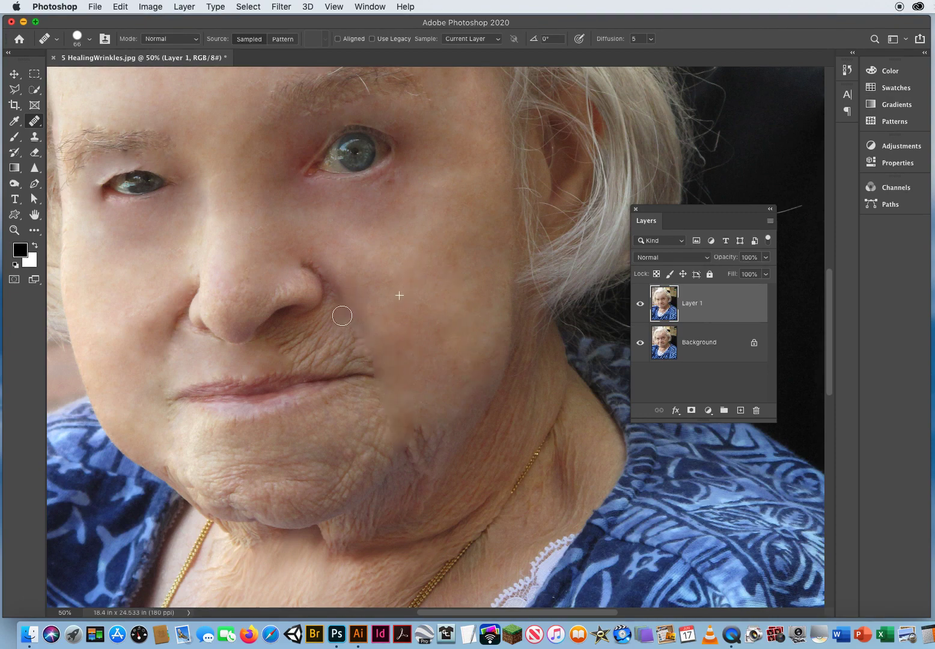
Step: Heal the wrinkles on the right-hand half of the upper lip and the fold low on the cheek beside the chin
{"action": "mouse_move", "coordinate": [340, 311]}
{"action": "left_mouse_down"}
{"action": "mouse_move", "coordinate": [369, 329]}
{"action": "mouse_move", "coordinate": [373, 350]}
{"action": "mouse_move", "coordinate": [386, 355]}
{"action": "mouse_move", "coordinate": [319, 362]}
{"action": "mouse_move", "coordinate": [368, 347]}
{"action": "mouse_move", "coordinate": [304, 355]}
{"action": "left_mouse_up"}
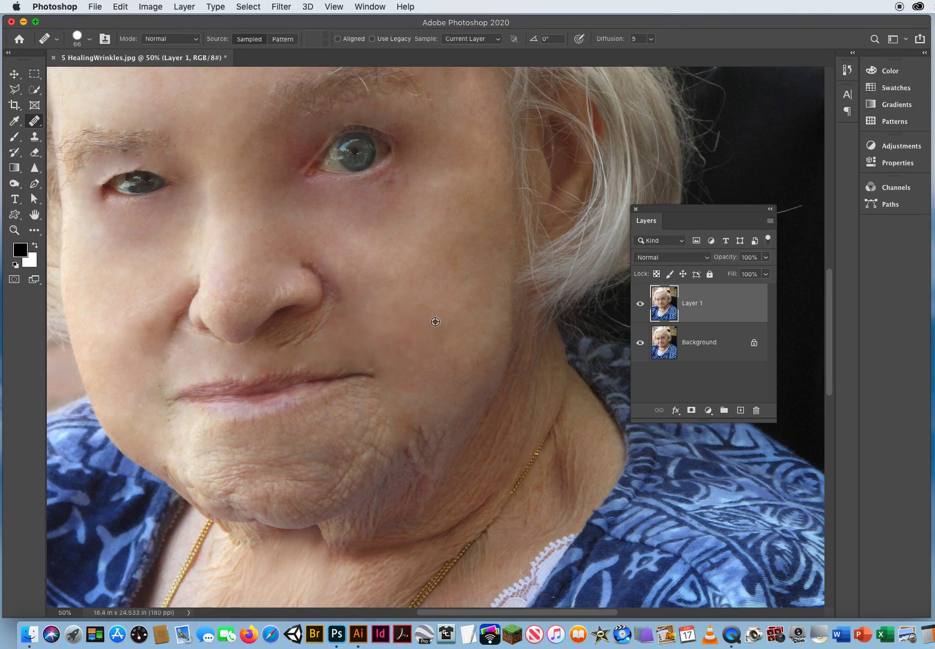
{"action": "mouse_move", "coordinate": [333, 309]}
{"action": "left_mouse_down"}
{"action": "mouse_move", "coordinate": [287, 343]}
{"action": "mouse_move", "coordinate": [270, 335]}
{"action": "mouse_move", "coordinate": [278, 337]}
{"action": "left_mouse_up"}
{"action": "left_click", "coordinate": [415, 317], "text": "alt"}
{"action": "left_click_drag", "start_coordinate": [410, 430], "coordinate": [416, 436]}
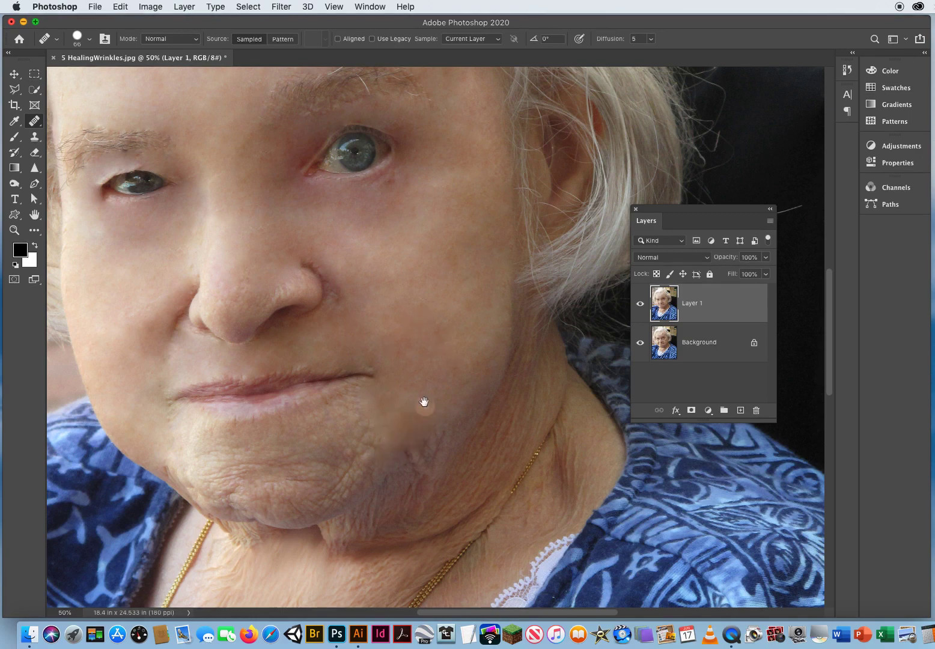
{"action": "left_click_drag", "start_coordinate": [424, 384], "coordinate": [446, 286]}
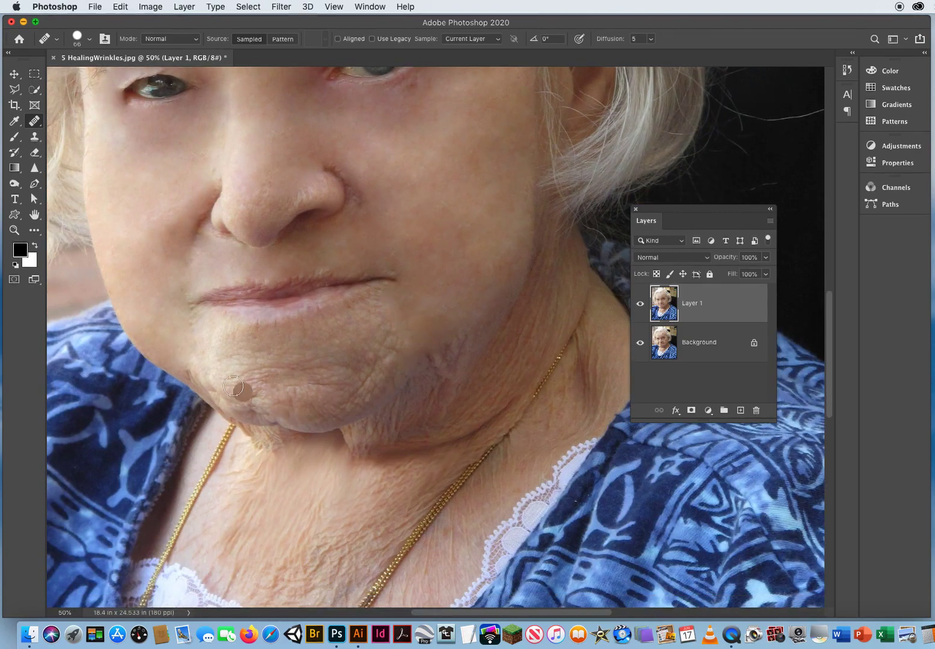
{"action": "left_click_drag", "start_coordinate": [357, 457], "coordinate": [381, 287]}
{"action": "left_click", "coordinate": [380, 305]}
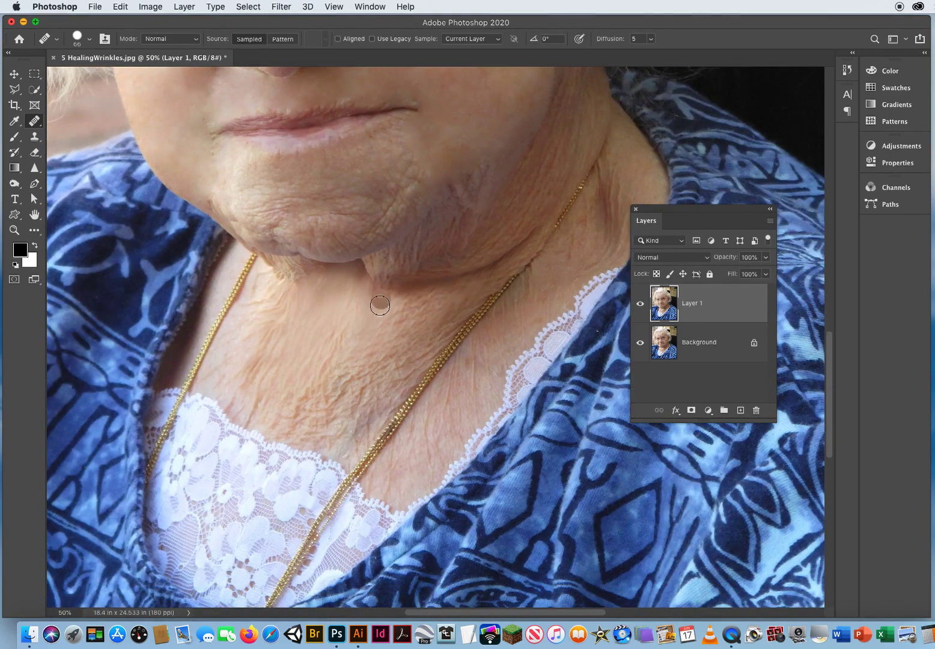
{"action": "left_click", "coordinate": [307, 391]}
{"action": "left_click", "coordinate": [297, 445]}
{"action": "left_click", "coordinate": [428, 431]}
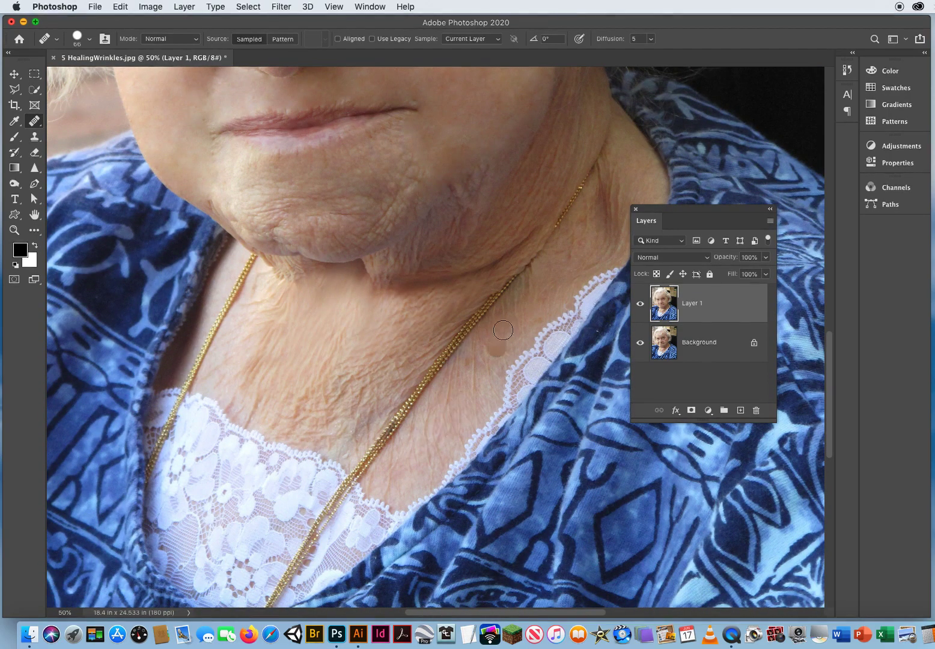
{"action": "left_click", "coordinate": [252, 336]}
{"action": "left_click", "coordinate": [385, 406]}
{"action": "left_click_drag", "start_coordinate": [382, 278], "coordinate": [265, 432]}
Step: Heal the wrinkles below the right-hand mouth corner and across the right and middle of the chin, sampling smooth cheek skin
{"action": "left_click", "coordinate": [369, 251], "text": "alt"}
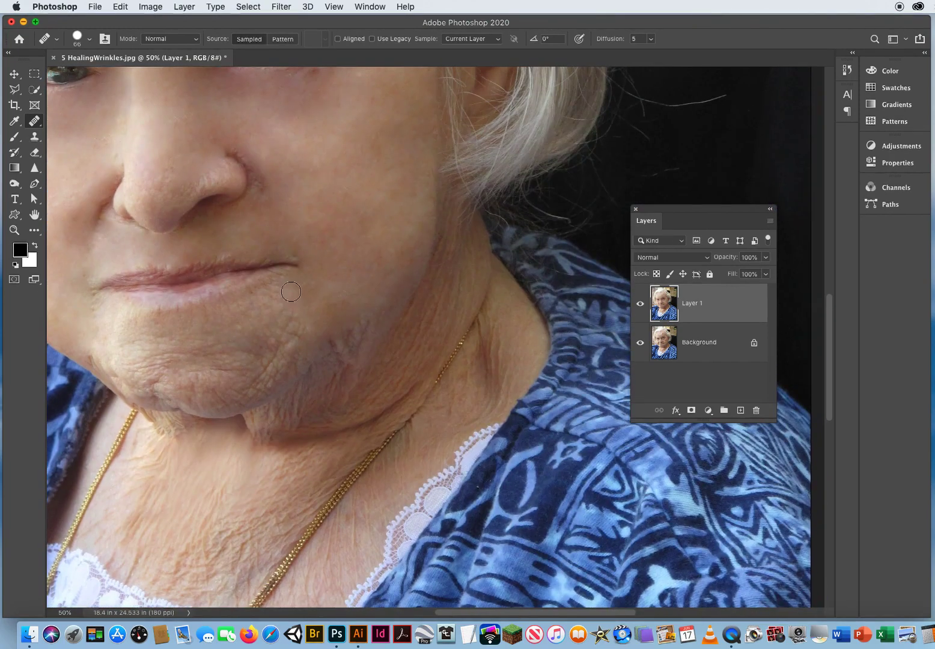
{"action": "left_click_drag", "start_coordinate": [291, 285], "coordinate": [292, 311]}
{"action": "left_click", "coordinate": [330, 230], "text": "alt"}
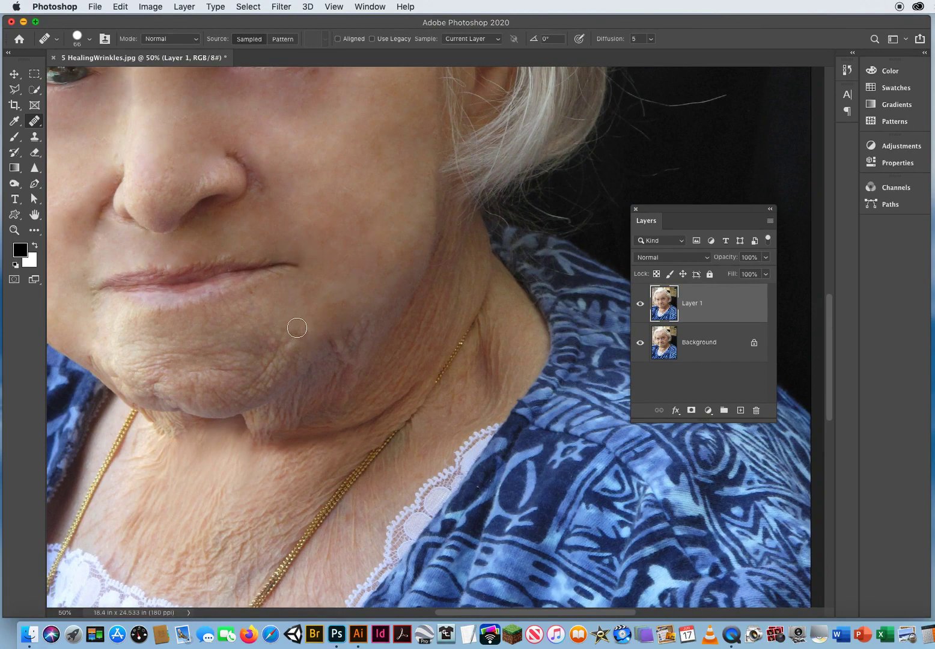
{"action": "mouse_move", "coordinate": [296, 343]}
{"action": "left_mouse_down"}
{"action": "mouse_move", "coordinate": [272, 372]}
{"action": "mouse_move", "coordinate": [285, 339]}
{"action": "mouse_move", "coordinate": [259, 326]}
{"action": "mouse_move", "coordinate": [252, 309]}
{"action": "mouse_move", "coordinate": [213, 340]}
{"action": "left_mouse_up"}
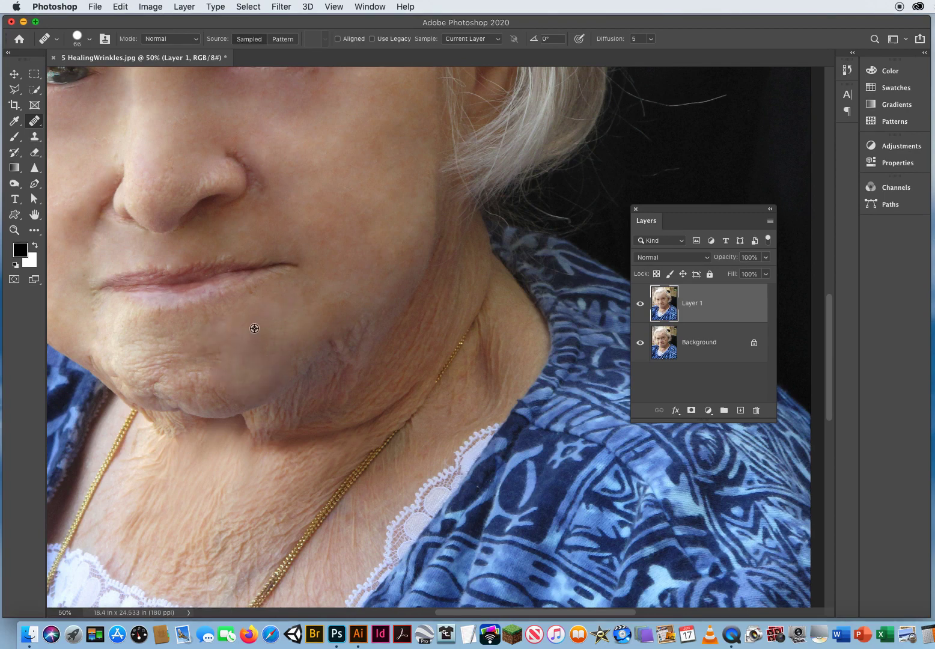
{"action": "mouse_move", "coordinate": [229, 382]}
{"action": "left_mouse_down"}
{"action": "mouse_move", "coordinate": [213, 343]}
{"action": "mouse_move", "coordinate": [198, 373]}
{"action": "mouse_move", "coordinate": [175, 373]}
{"action": "mouse_move", "coordinate": [198, 393]}
{"action": "left_mouse_up"}
{"action": "left_click", "coordinate": [249, 345], "text": "alt"}
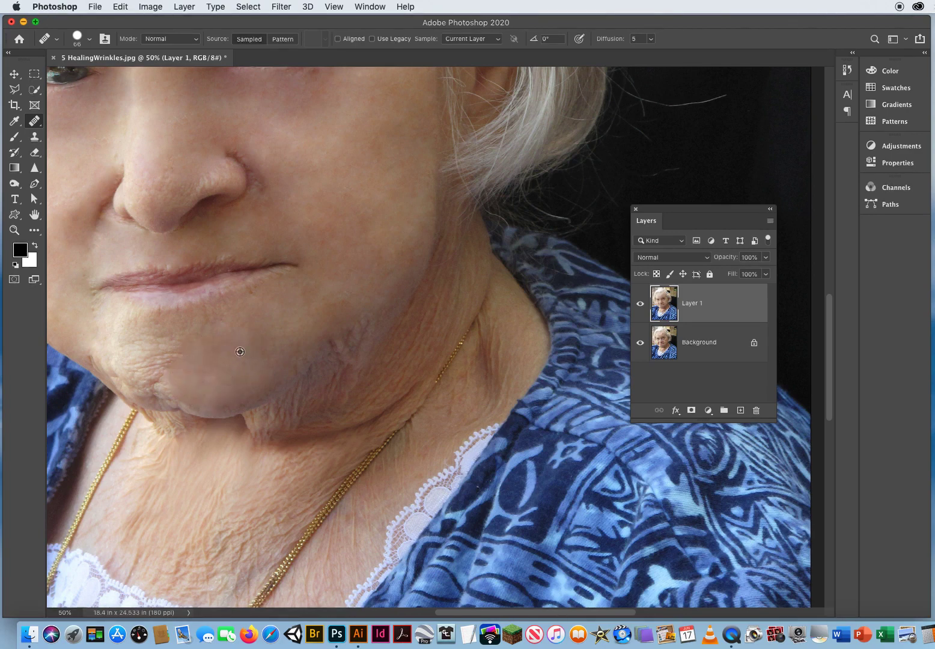
Step: Heal the remaining wrinkles on the left-hand side of the chin and its lower edge, resampling from the smoothed chin
{"action": "left_click", "coordinate": [217, 353], "text": "alt"}
{"action": "mouse_move", "coordinate": [150, 355]}
{"action": "left_mouse_down"}
{"action": "mouse_move", "coordinate": [183, 361]}
{"action": "mouse_move", "coordinate": [164, 382]}
{"action": "mouse_move", "coordinate": [173, 387]}
{"action": "left_mouse_up"}
{"action": "left_click", "coordinate": [222, 350], "text": "alt"}
{"action": "mouse_move", "coordinate": [187, 332]}
{"action": "left_mouse_down"}
{"action": "mouse_move", "coordinate": [132, 341]}
{"action": "mouse_move", "coordinate": [161, 342]}
{"action": "left_mouse_up"}
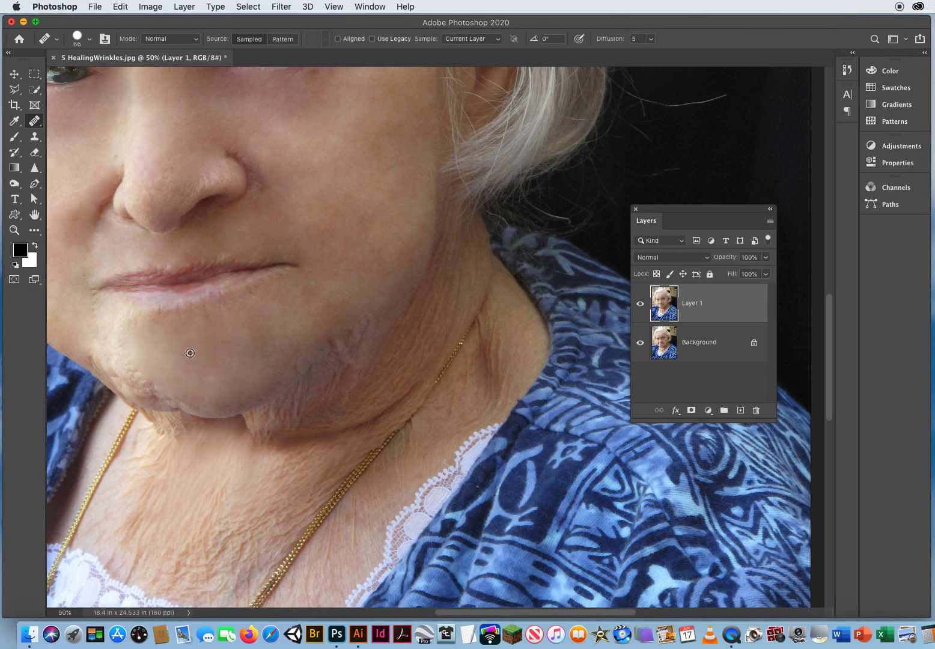
{"action": "mouse_move", "coordinate": [190, 390]}
{"action": "left_mouse_down"}
{"action": "mouse_move", "coordinate": [230, 399]}
{"action": "mouse_move", "coordinate": [215, 404]}
{"action": "mouse_move", "coordinate": [263, 389]}
{"action": "mouse_move", "coordinate": [235, 394]}
{"action": "left_mouse_up"}
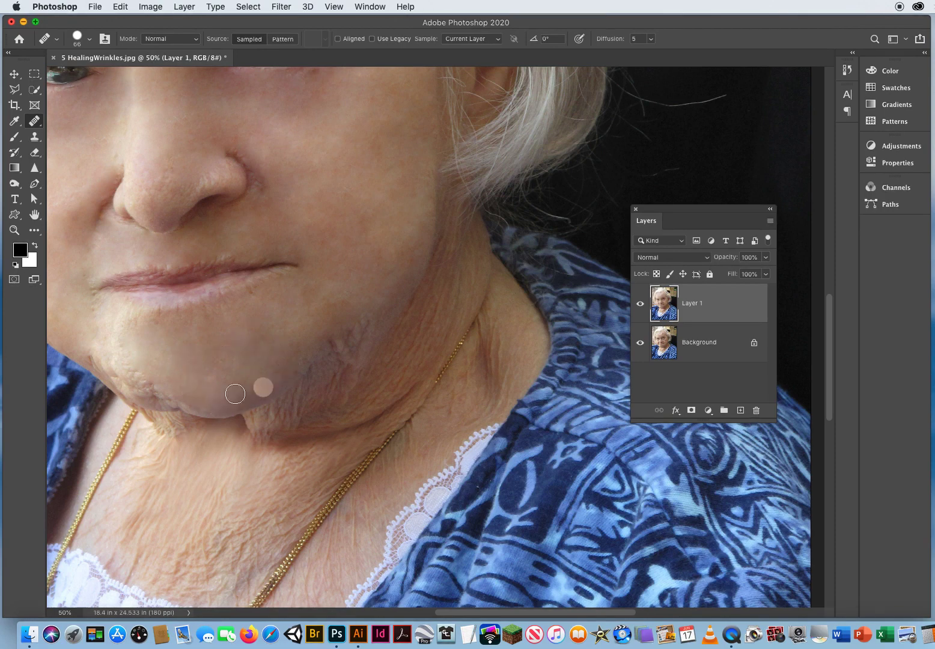
{"action": "mouse_move", "coordinate": [168, 397]}
{"action": "left_mouse_down"}
{"action": "mouse_move", "coordinate": [147, 396]}
{"action": "mouse_move", "coordinate": [131, 366]}
{"action": "mouse_move", "coordinate": [113, 374]}
{"action": "mouse_move", "coordinate": [92, 354]}
{"action": "left_mouse_up"}
{"action": "left_click", "coordinate": [182, 375], "text": "alt"}
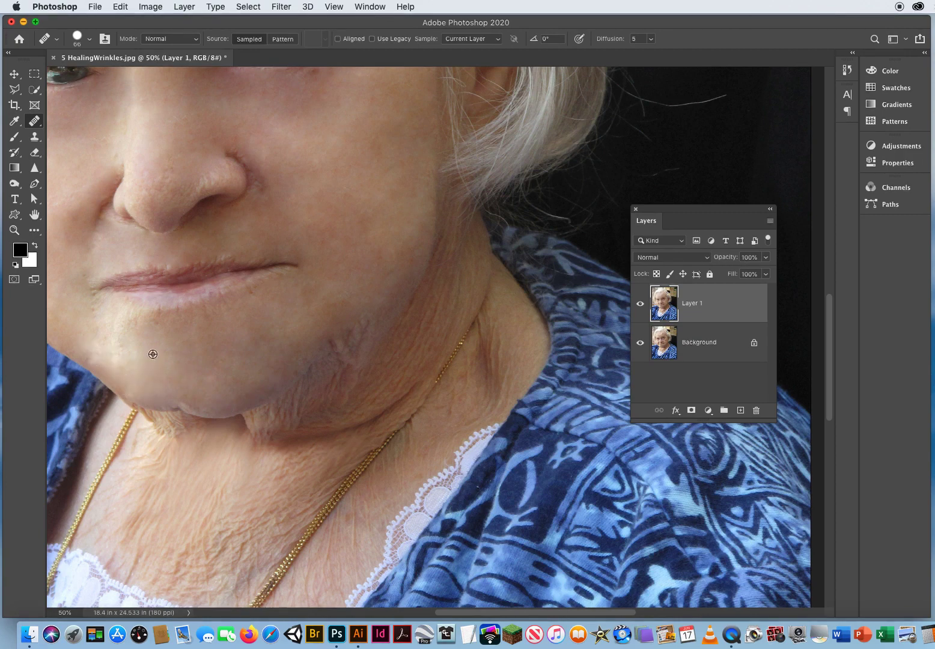
Step: Smooth the left-hand jawline along the edge of the blouse with the Healing Brush, sampling nearby cheek skin
{"action": "scroll", "coordinate": [430, 382], "scroll_direction": "left", "scroll_amount": 10}
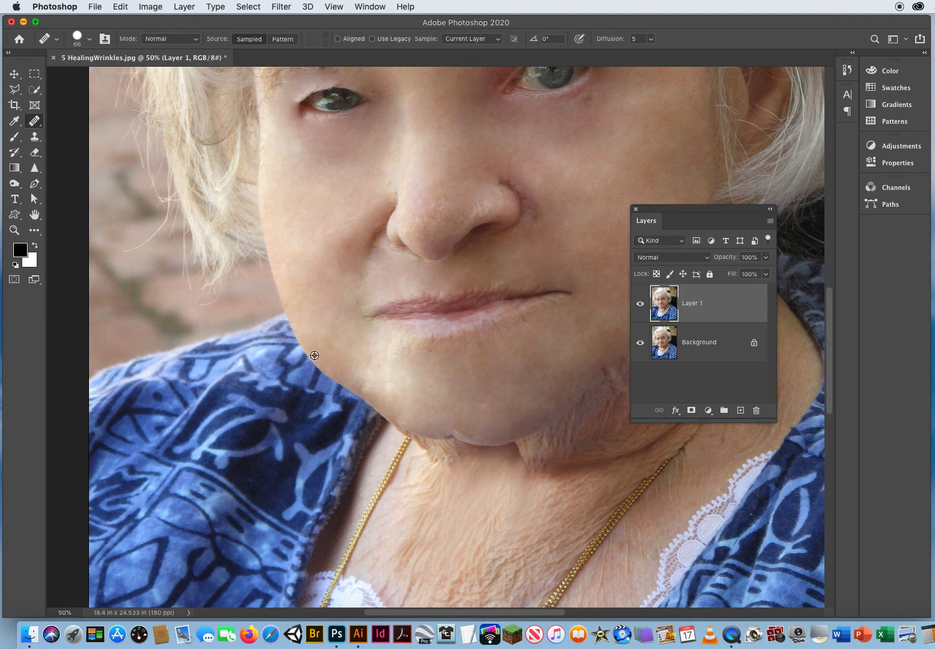
{"action": "left_click", "coordinate": [314, 355], "text": "alt"}
{"action": "mouse_move", "coordinate": [313, 323]}
{"action": "left_mouse_down"}
{"action": "mouse_move", "coordinate": [313, 304]}
{"action": "mouse_move", "coordinate": [325, 319]}
{"action": "mouse_move", "coordinate": [314, 310]}
{"action": "left_mouse_up"}
{"action": "left_click_drag", "start_coordinate": [313, 348], "coordinate": [355, 381]}
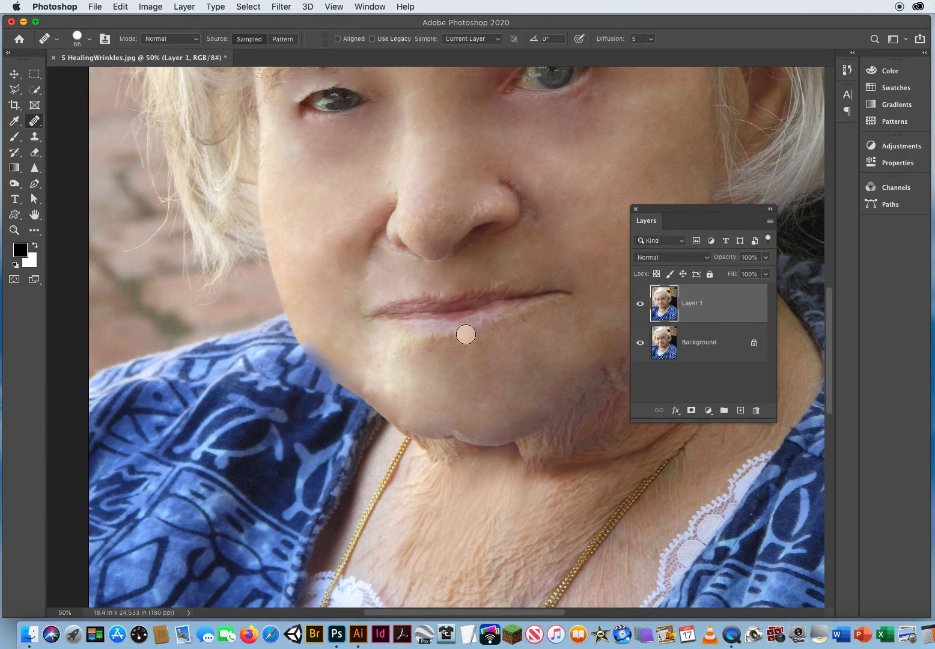
{"action": "left_click_drag", "start_coordinate": [434, 358], "coordinate": [247, 313]}
{"action": "left_click", "coordinate": [144, 246], "text": "alt"}
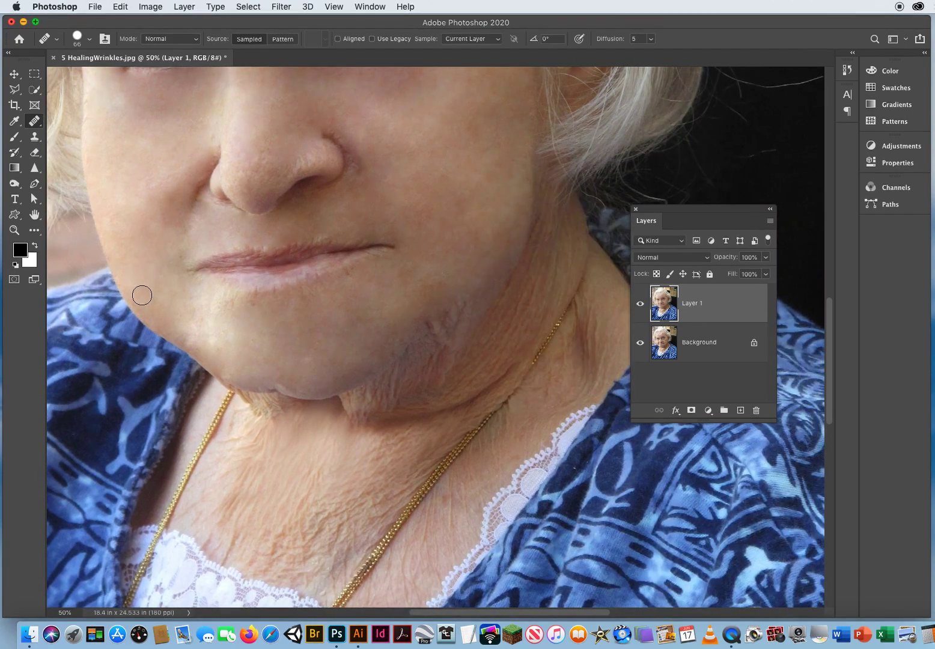
{"action": "mouse_move", "coordinate": [147, 303]}
{"action": "left_mouse_down"}
{"action": "mouse_move", "coordinate": [160, 316]}
{"action": "mouse_move", "coordinate": [153, 319]}
{"action": "left_mouse_up"}
Step: Heal the folds on the lower right-hand jaw, sampling smooth skin from the cheek above
{"action": "left_click", "coordinate": [443, 251], "text": "alt"}
{"action": "mouse_move", "coordinate": [423, 337]}
{"action": "left_mouse_down"}
{"action": "mouse_move", "coordinate": [449, 321]}
{"action": "mouse_move", "coordinate": [461, 295]}
{"action": "left_mouse_up"}
{"action": "left_click_drag", "start_coordinate": [395, 209], "coordinate": [423, 283]}
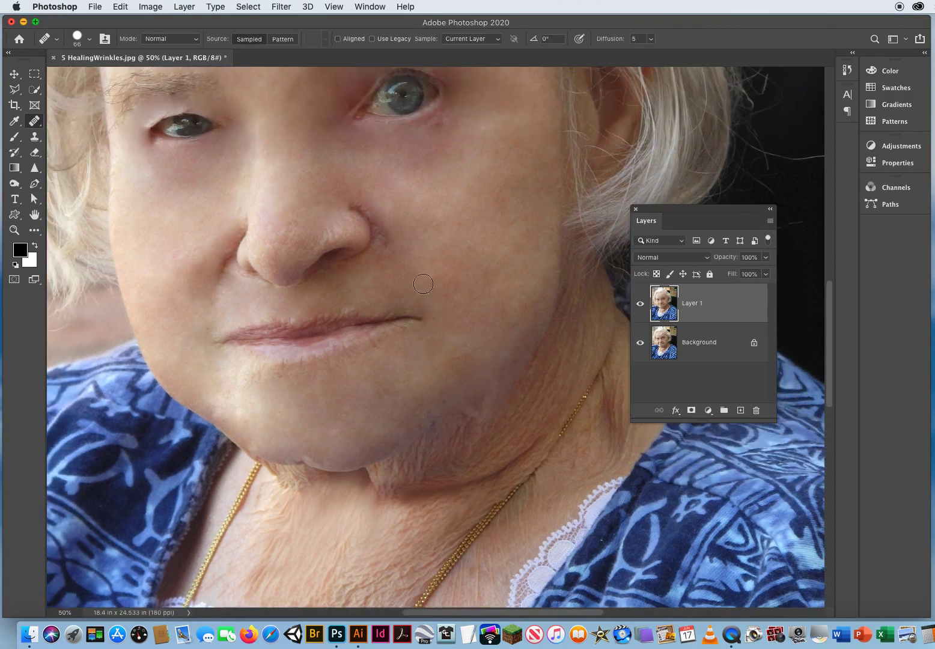
Step: Heal the skin just beneath the lower lip with sampled chin skin, and smooth the bridge and tip of the nose
{"action": "left_click", "coordinate": [282, 401], "text": "alt"}
{"action": "left_click_drag", "start_coordinate": [280, 373], "coordinate": [282, 375]}
{"action": "mouse_move", "coordinate": [336, 364]}
{"action": "left_mouse_down"}
{"action": "mouse_move", "coordinate": [283, 370]}
{"action": "mouse_move", "coordinate": [308, 371]}
{"action": "left_mouse_up"}
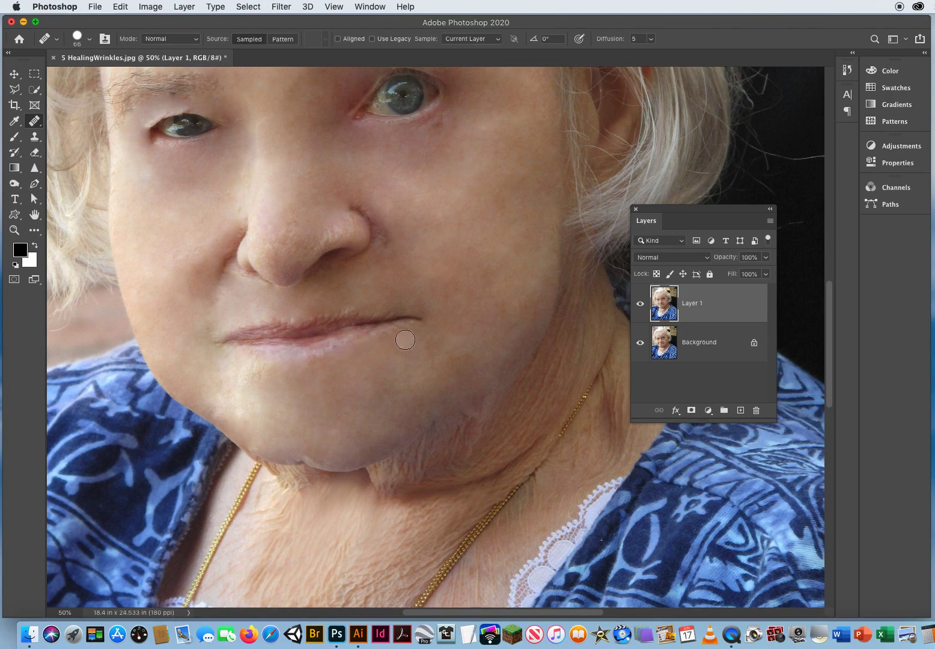
{"action": "left_click_drag", "start_coordinate": [444, 281], "coordinate": [468, 419]}
{"action": "left_click", "coordinate": [296, 306], "text": "alt"}
{"action": "mouse_move", "coordinate": [306, 378]}
{"action": "left_mouse_down"}
{"action": "mouse_move", "coordinate": [320, 384]}
{"action": "mouse_move", "coordinate": [349, 369]}
{"action": "left_mouse_up"}
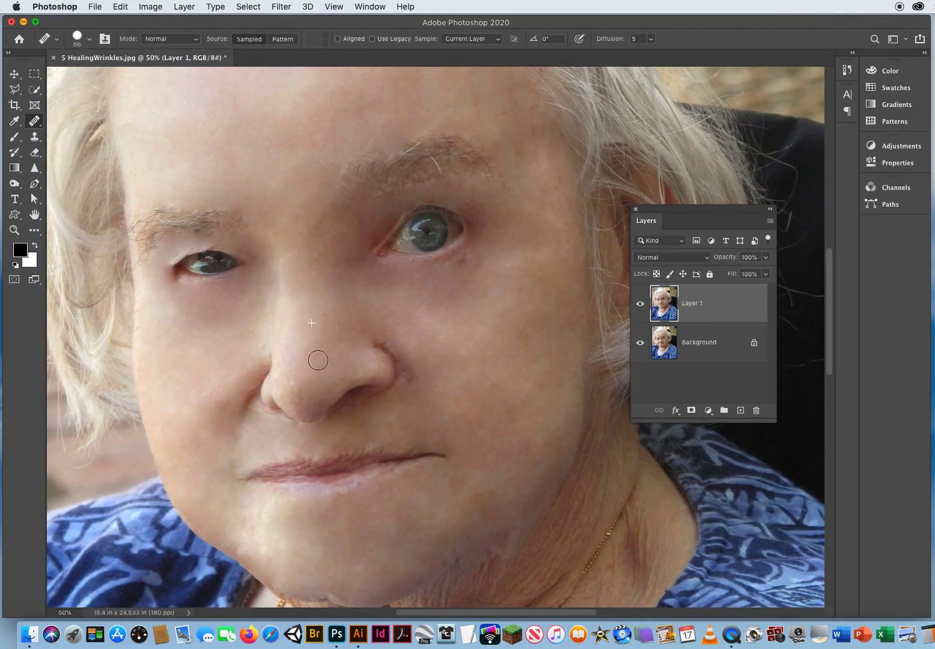
Step: Examine the healed face in the whole portrait, zooming out and back in
{"action": "left_click", "coordinate": [15, 230]}
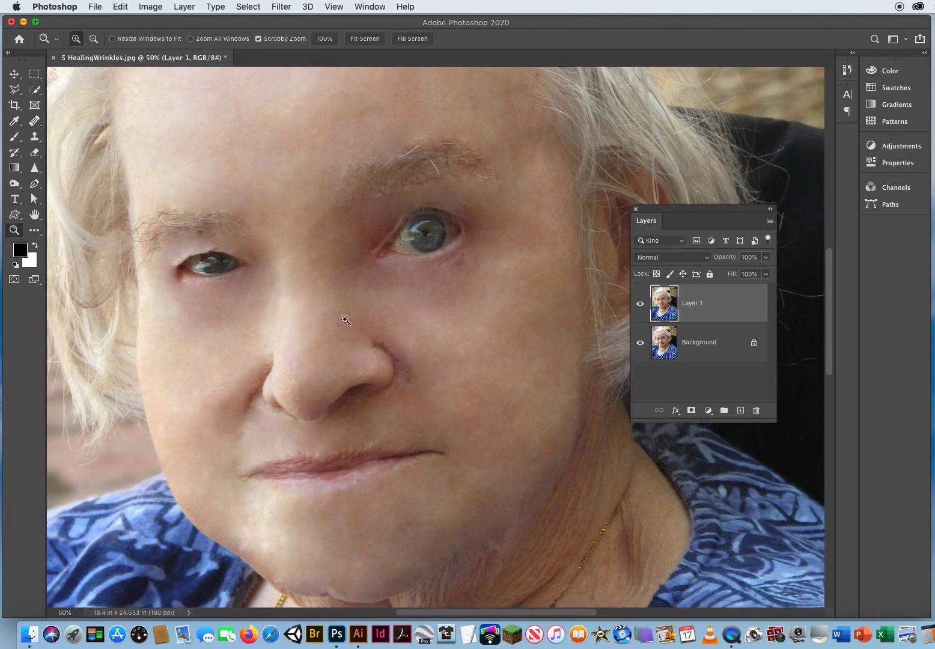
{"action": "left_click_drag", "start_coordinate": [344, 318], "coordinate": [304, 323]}
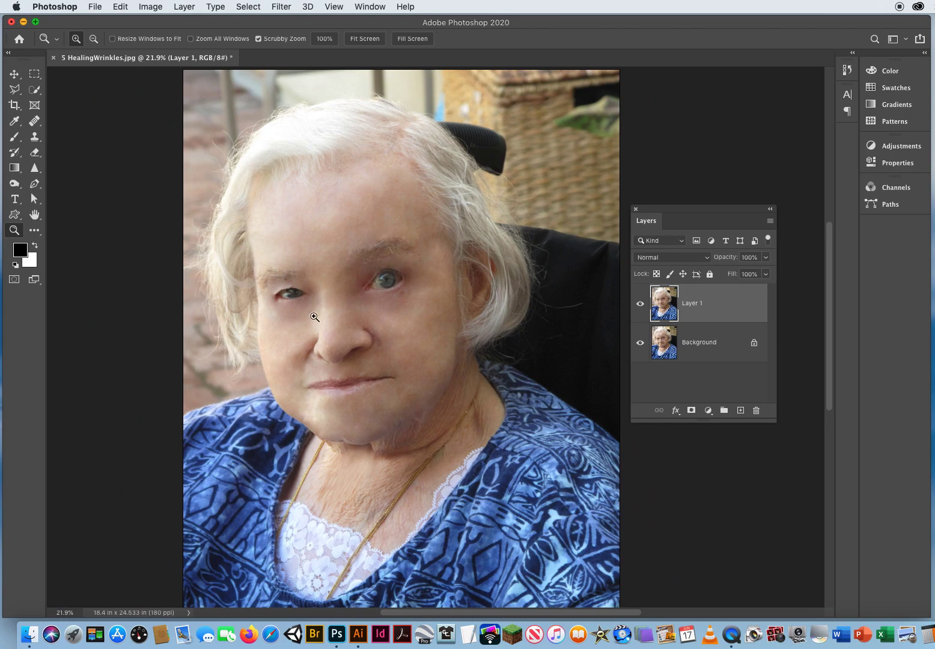
{"action": "left_click", "coordinate": [336, 323]}
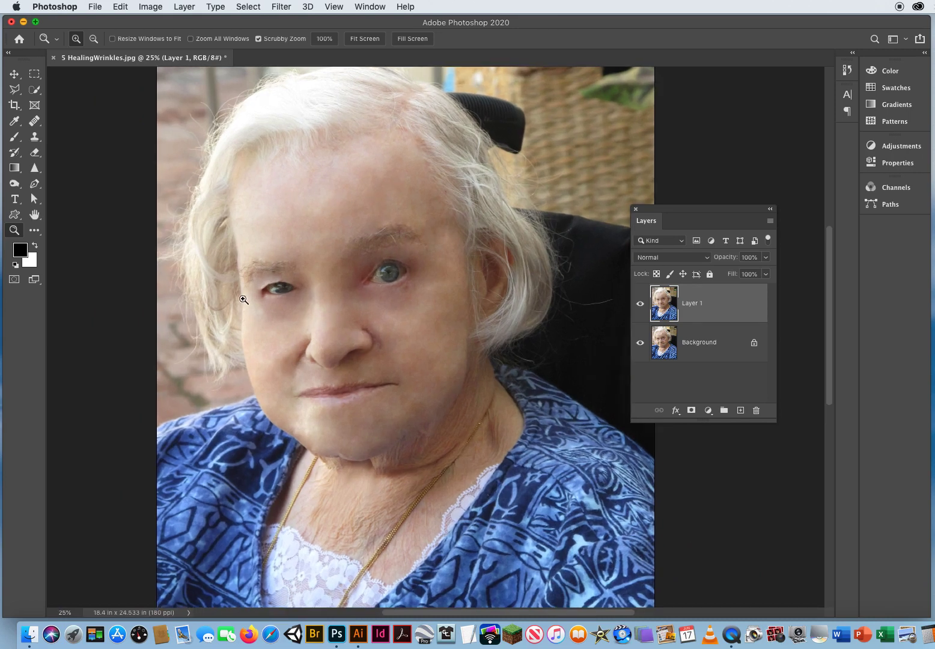
{"action": "left_click", "coordinate": [346, 293]}
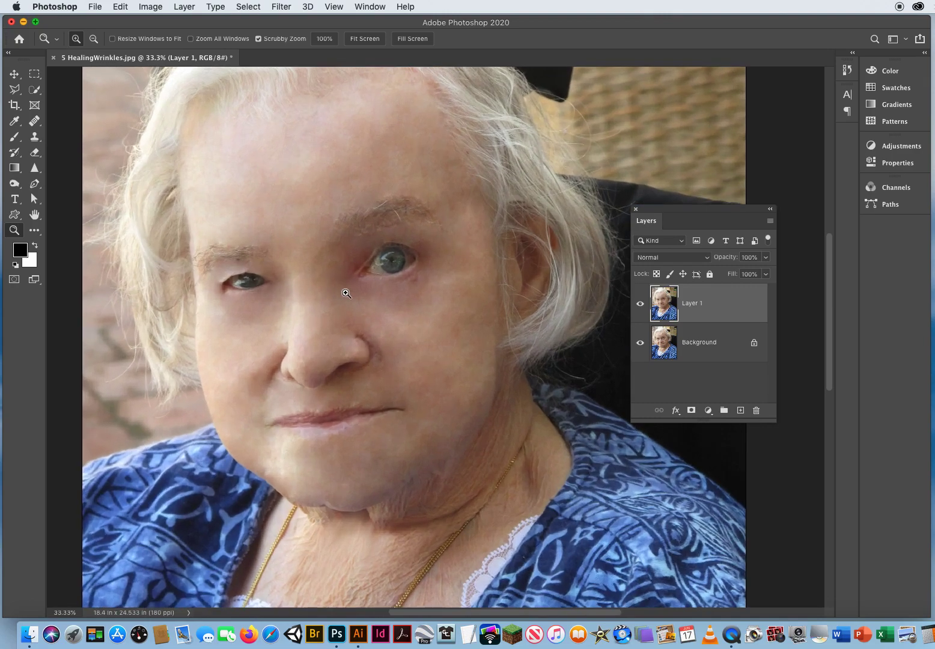
{"action": "left_click_drag", "start_coordinate": [347, 294], "coordinate": [382, 326]}
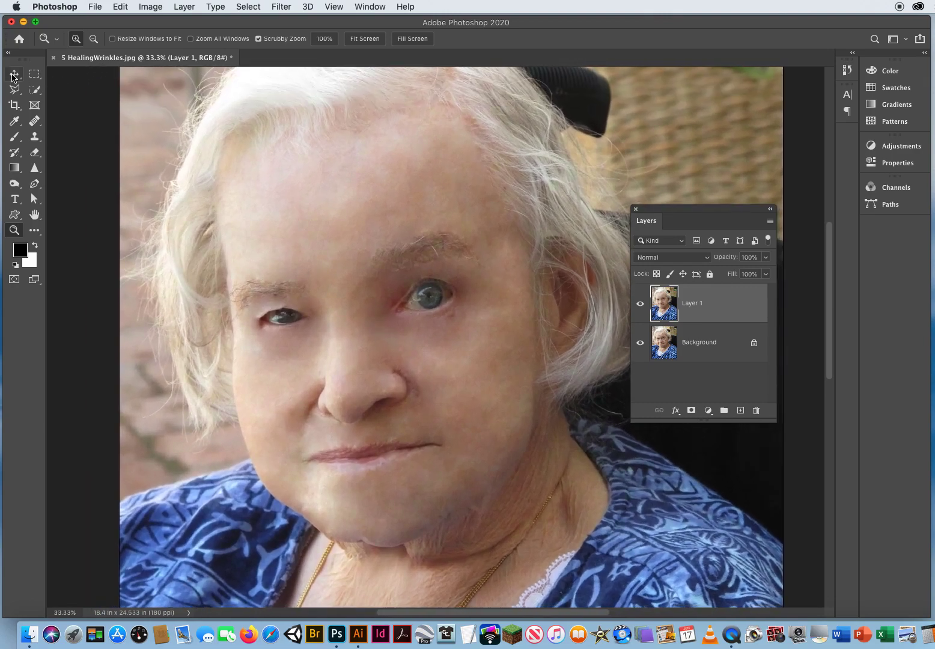
Step: Lower the opacity of Layer 1 to 60% and compare it with the original by toggling the layer's visibility
{"action": "left_click", "coordinate": [16, 74]}
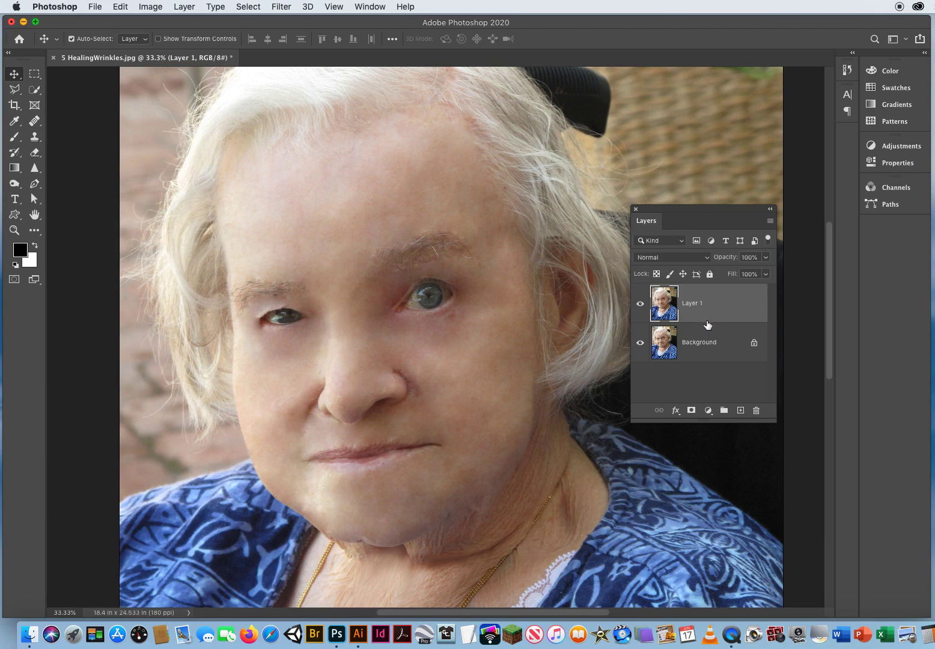
{"action": "left_click", "coordinate": [768, 259]}
{"action": "left_click_drag", "start_coordinate": [768, 271], "coordinate": [748, 275]}
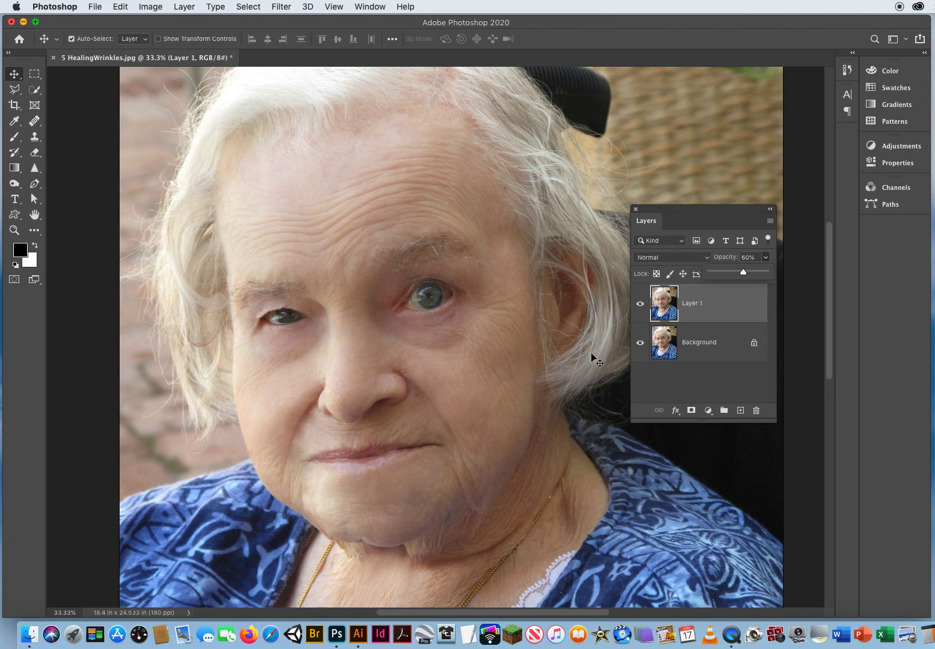
{"action": "left_click", "coordinate": [640, 306]}
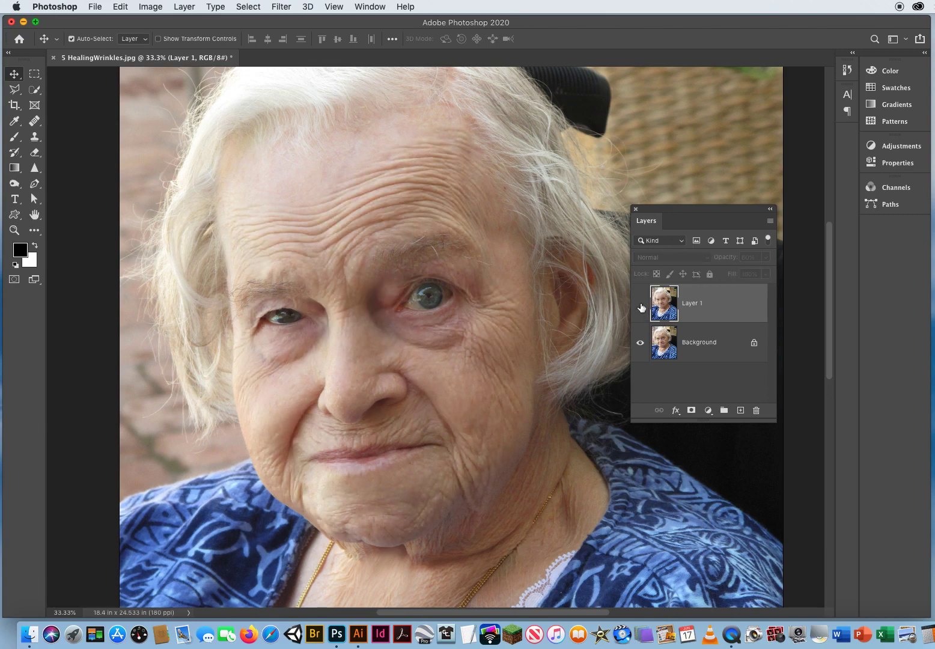
{"action": "left_click", "coordinate": [640, 306]}
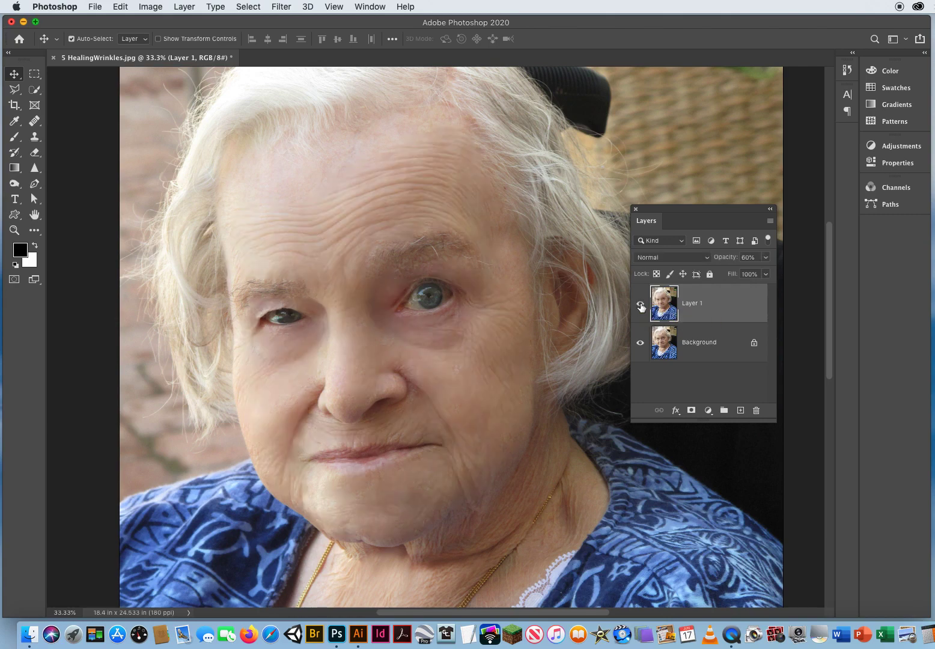
{"action": "left_click", "coordinate": [641, 306]}
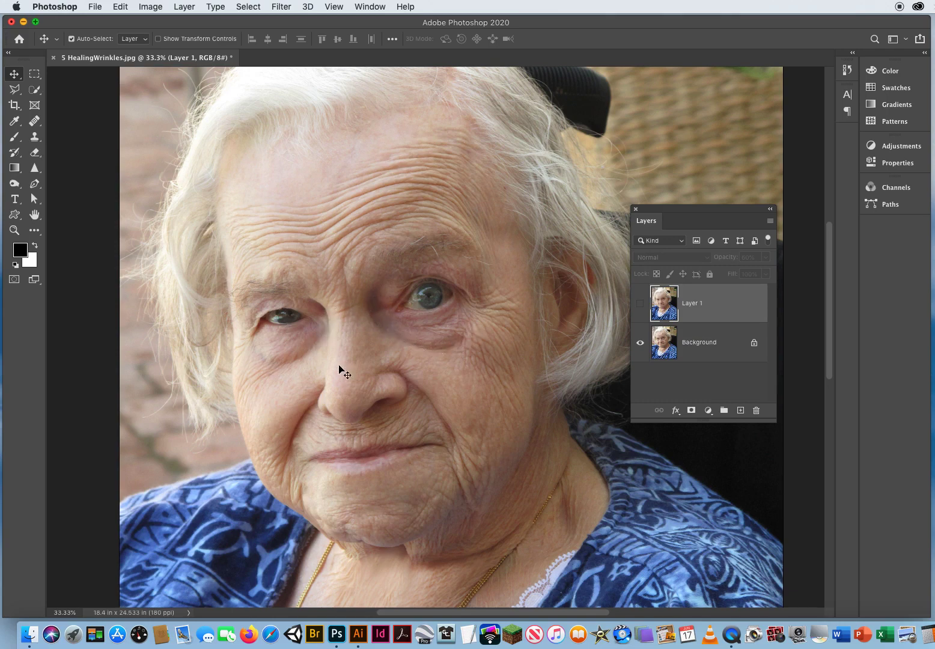
{"action": "left_click", "coordinate": [640, 307]}
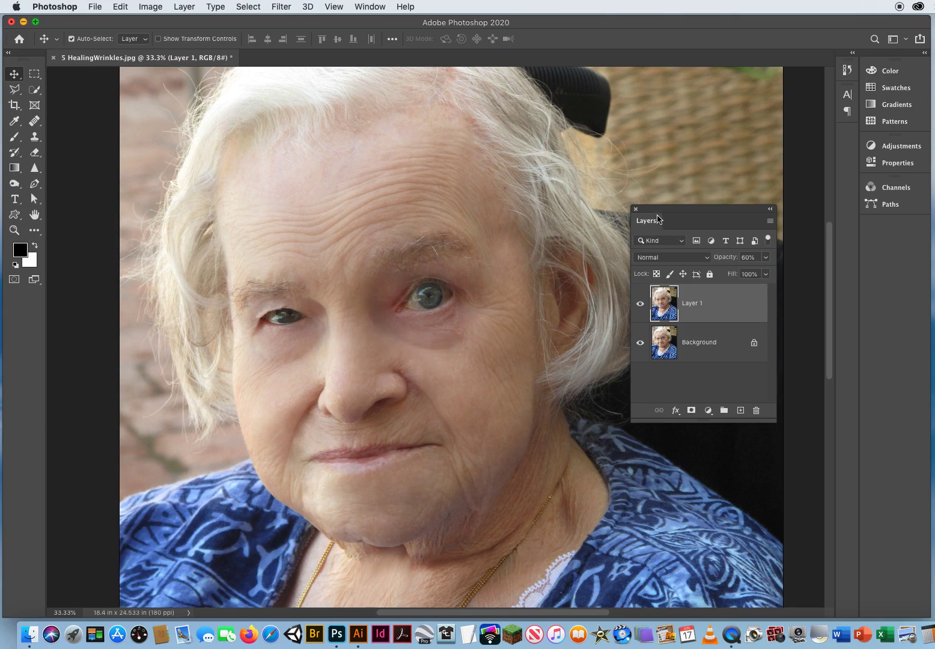
Step: Set the opacity of Layer 1 to 50% and toggle its visibility to compare the softened retouch with the original
{"action": "left_click_drag", "start_coordinate": [657, 219], "coordinate": [691, 165]}
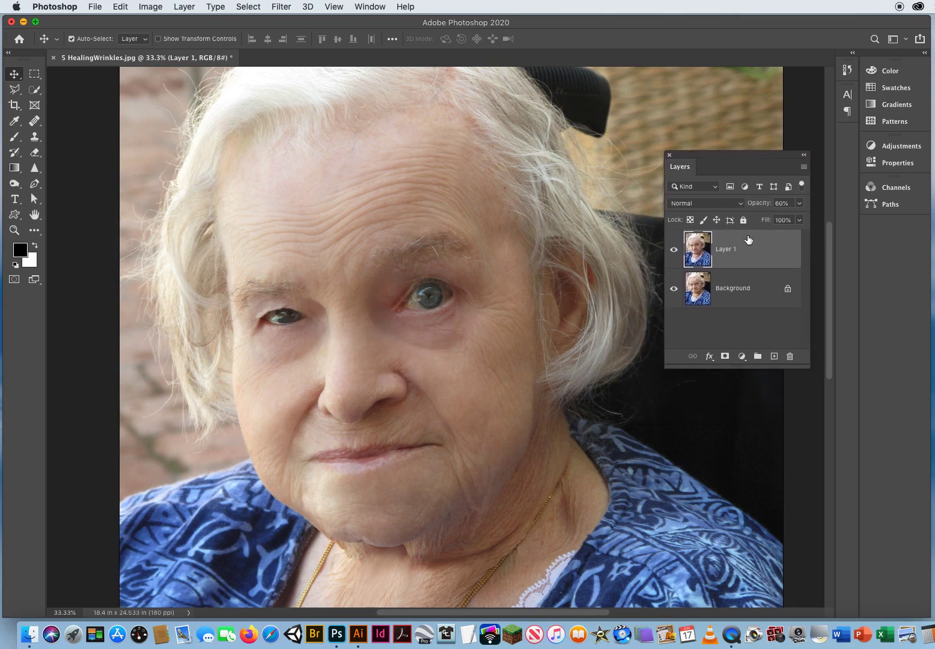
{"action": "left_click", "coordinate": [799, 203]}
{"action": "left_click_drag", "start_coordinate": [781, 219], "coordinate": [775, 220]}
{"action": "left_click", "coordinate": [673, 251]}
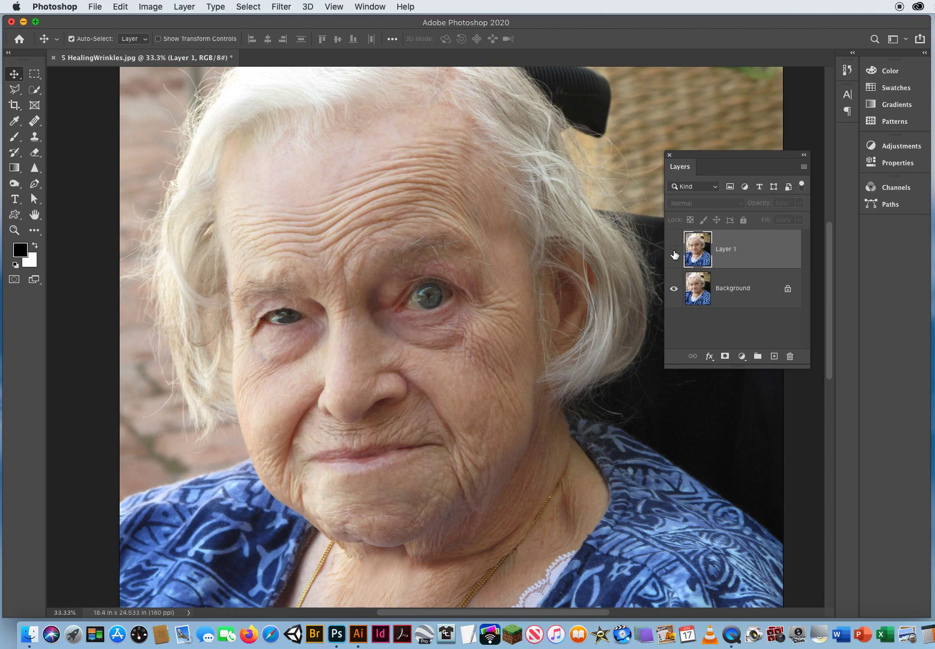
{"action": "left_click", "coordinate": [674, 255]}
{"action": "left_click", "coordinate": [674, 255]}
{"action": "left_click", "coordinate": [674, 255]}
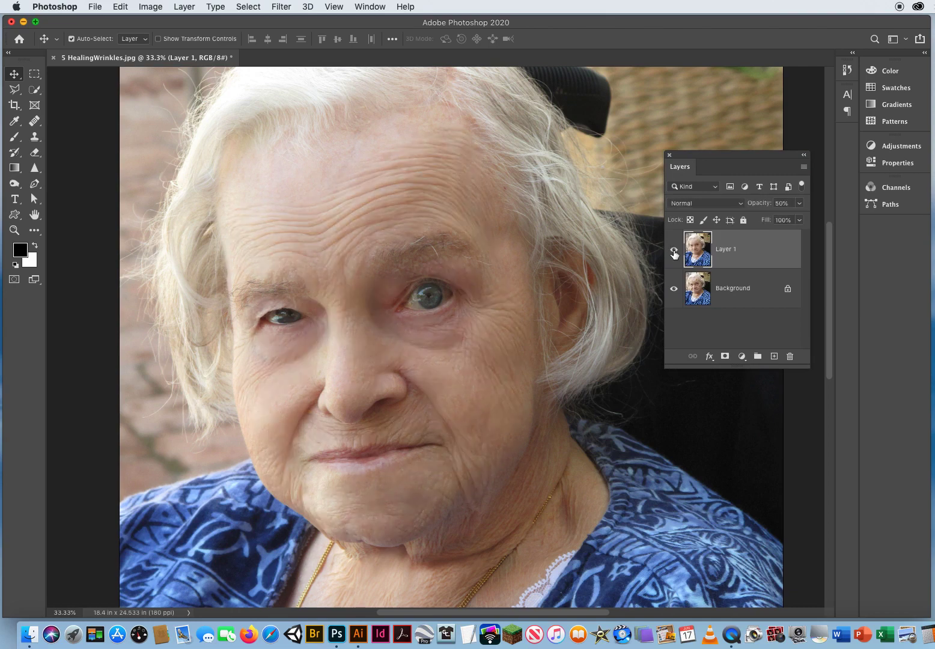
{"action": "left_click", "coordinate": [674, 255]}
{"action": "left_click", "coordinate": [674, 255]}
Step: Compare the full portrait before and after retouching by zooming out and repeatedly hiding and showing Layer 1
{"action": "left_click", "coordinate": [15, 230]}
{"action": "left_click_drag", "start_coordinate": [406, 372], "coordinate": [336, 382]}
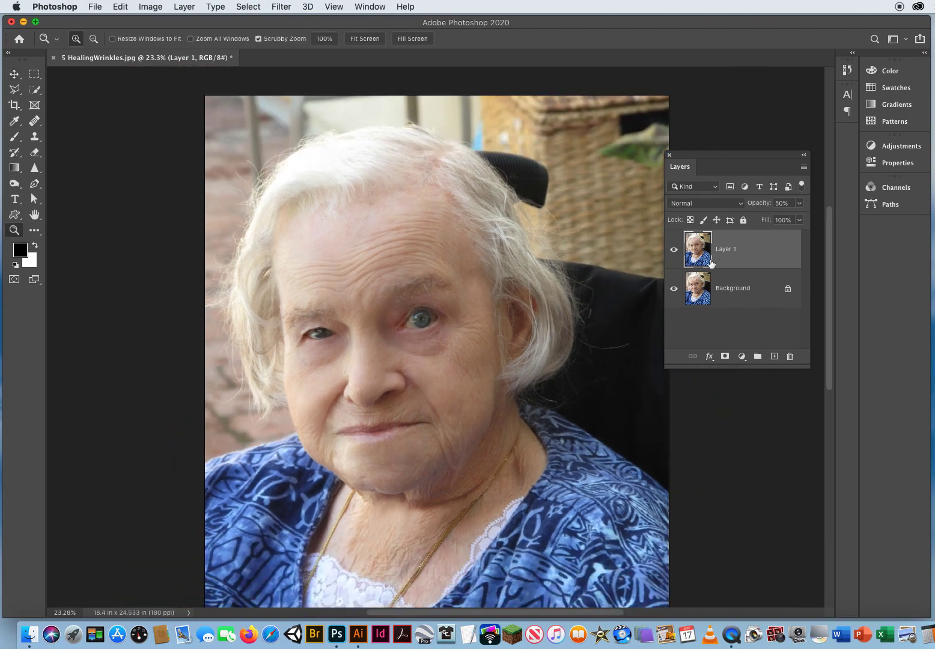
{"action": "left_click", "coordinate": [674, 255]}
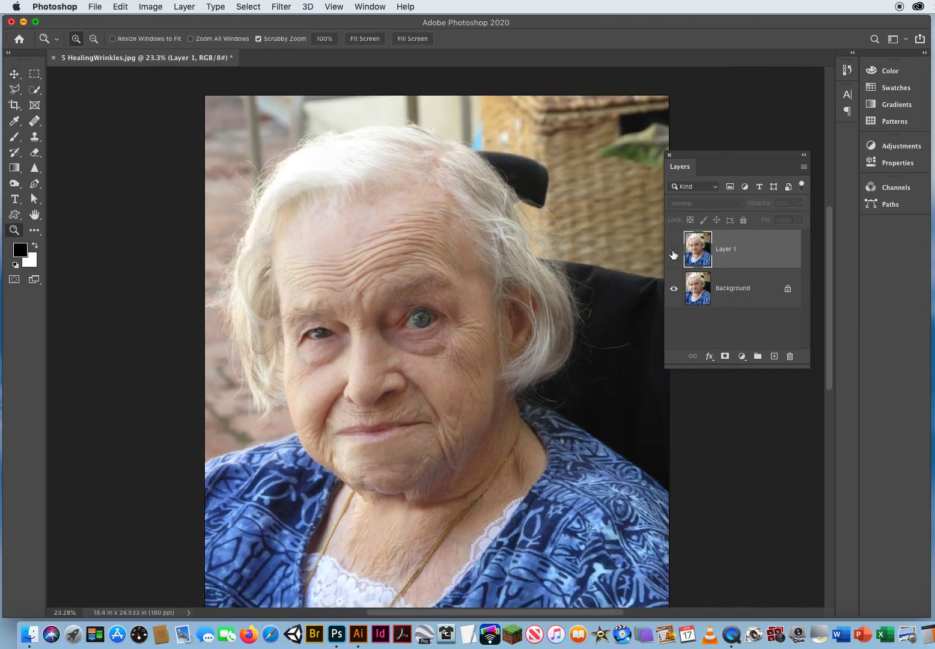
{"action": "left_click", "coordinate": [673, 255]}
{"action": "left_click", "coordinate": [673, 255]}
{"action": "left_click", "coordinate": [673, 255]}
{"action": "left_click", "coordinate": [673, 255]}
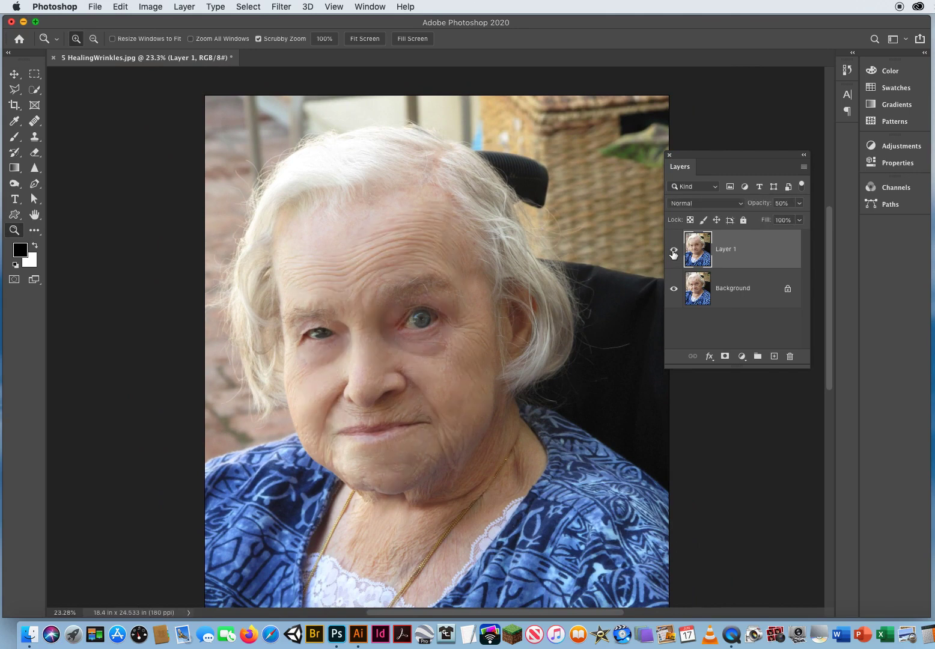
{"action": "left_click", "coordinate": [673, 255]}
{"action": "left_click", "coordinate": [674, 254]}
{"action": "left_click_drag", "start_coordinate": [413, 355], "coordinate": [434, 350]}
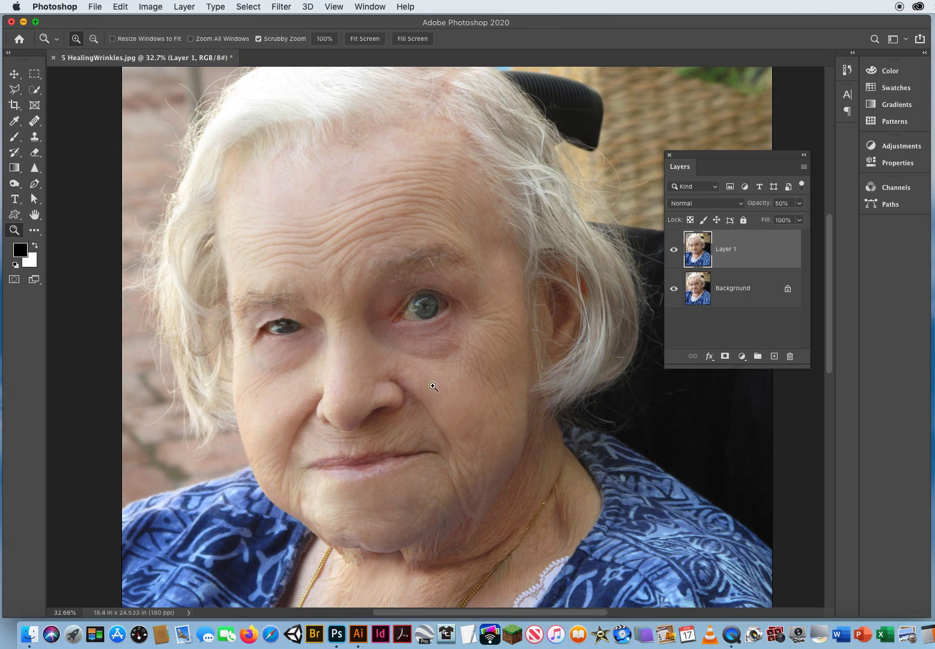
{"action": "left_click_drag", "start_coordinate": [433, 387], "coordinate": [400, 394]}
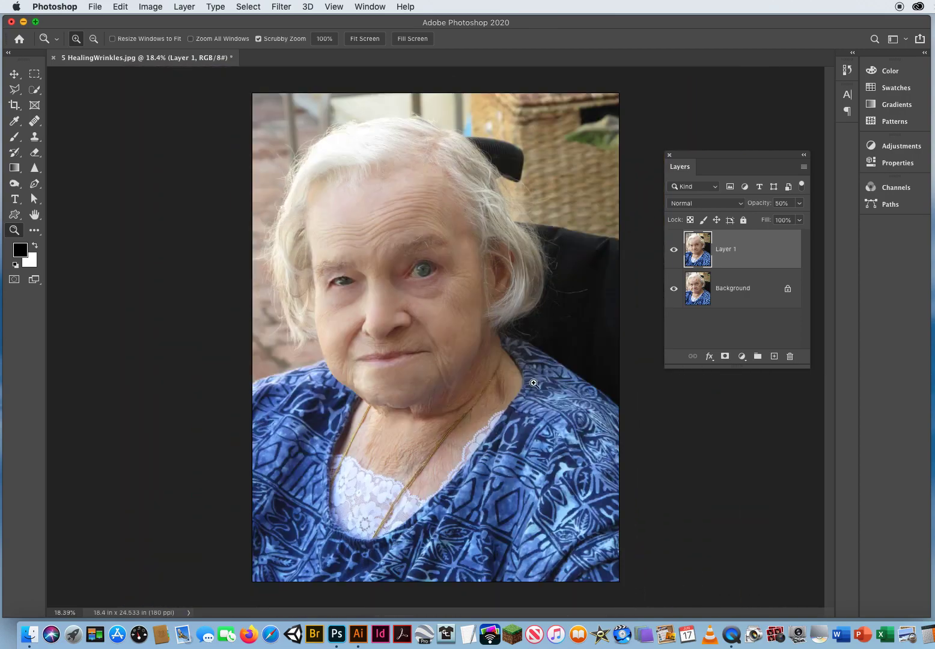